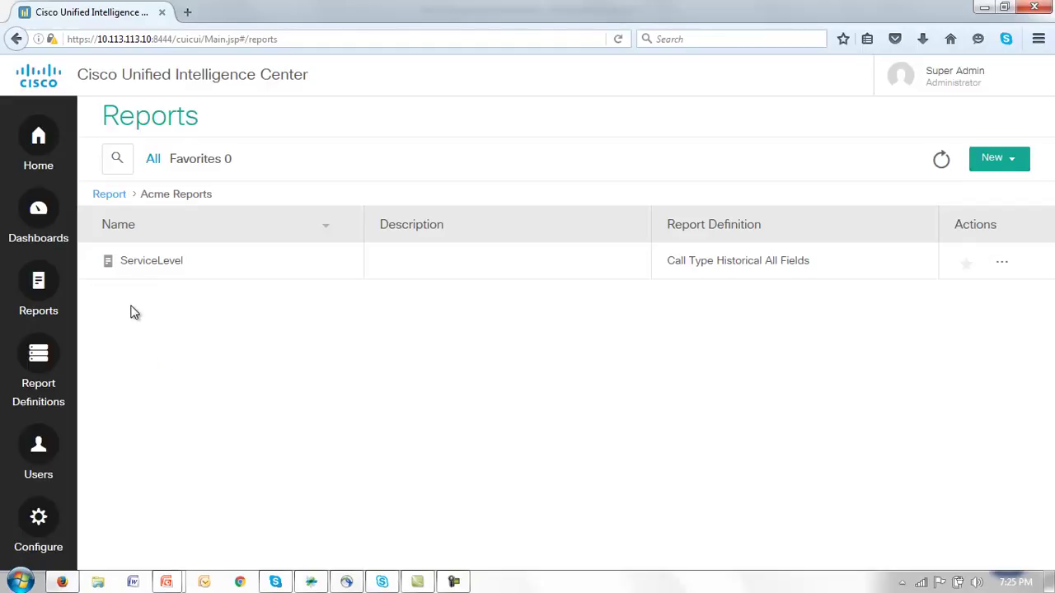
# - Run the ServiceLevel report and examine the service level values across its call types and dates
pyautogui.click(141, 264)
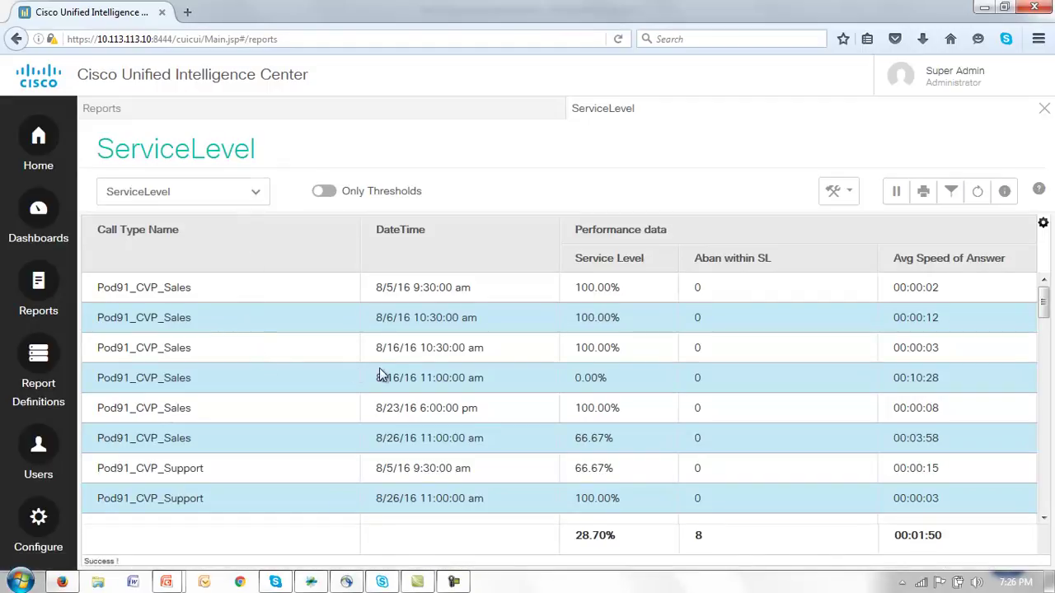
pyautogui.scroll(-1, 527, 317)
pyautogui.scroll(-1, 527, 316)
pyautogui.scroll(-1, 528, 337)
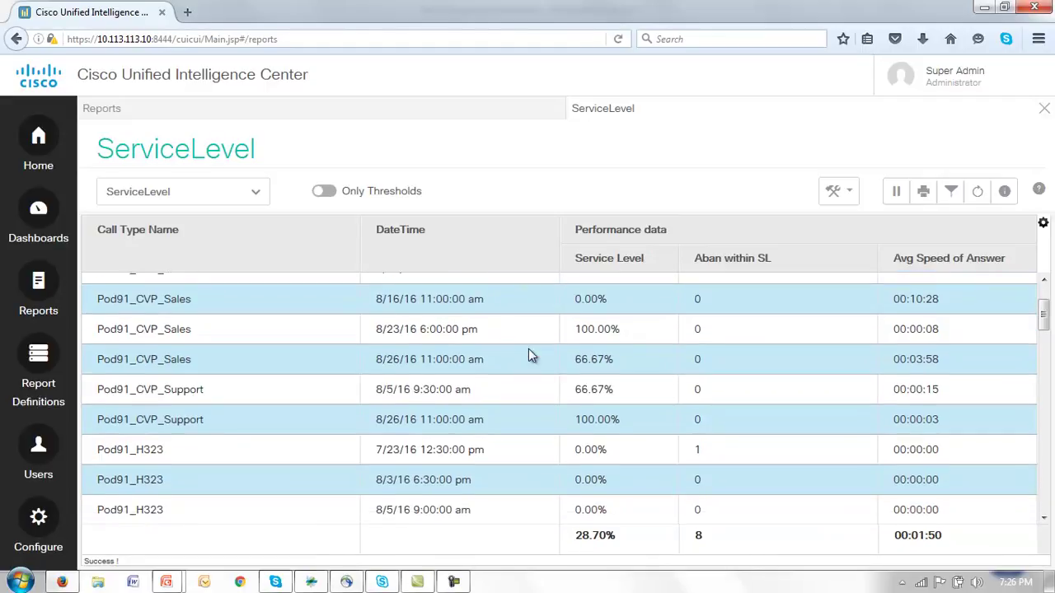
pyautogui.scroll(-4, 527, 362)
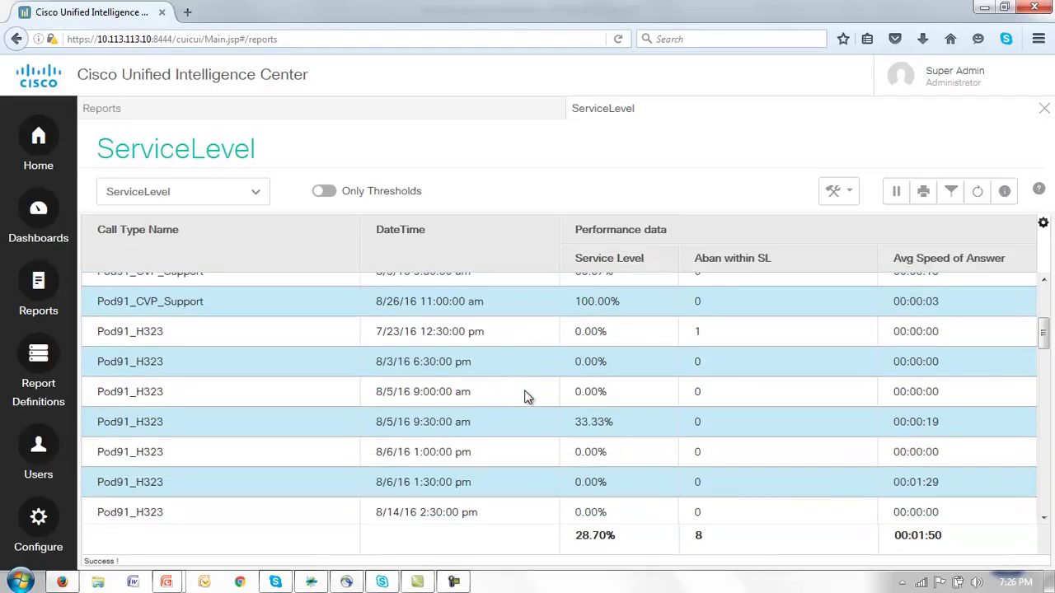
pyautogui.scroll(-5, 524, 397)
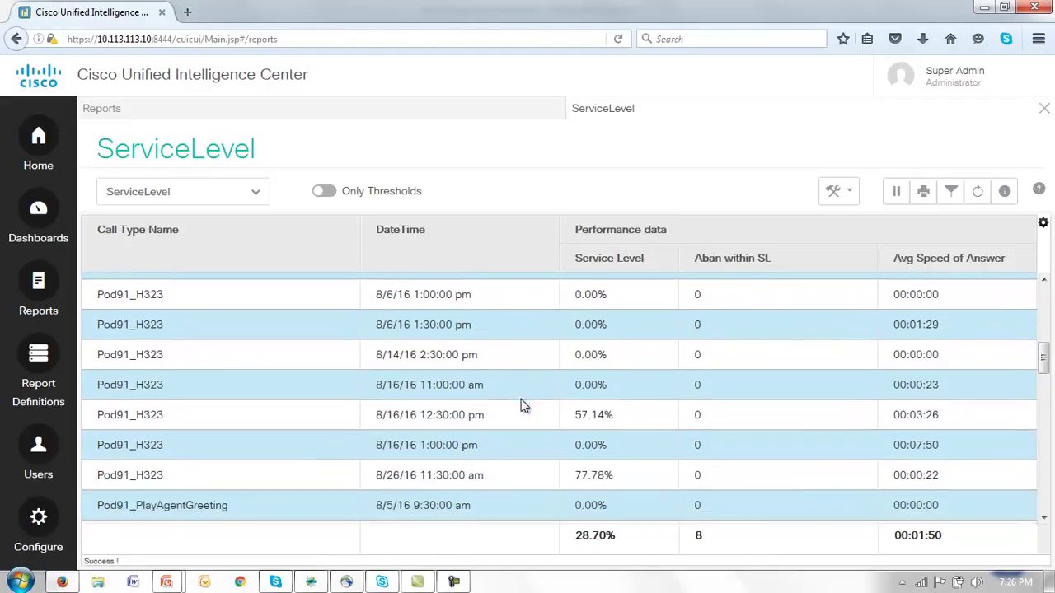
pyautogui.scroll(-5, 521, 405)
pyautogui.scroll(4, 519, 399)
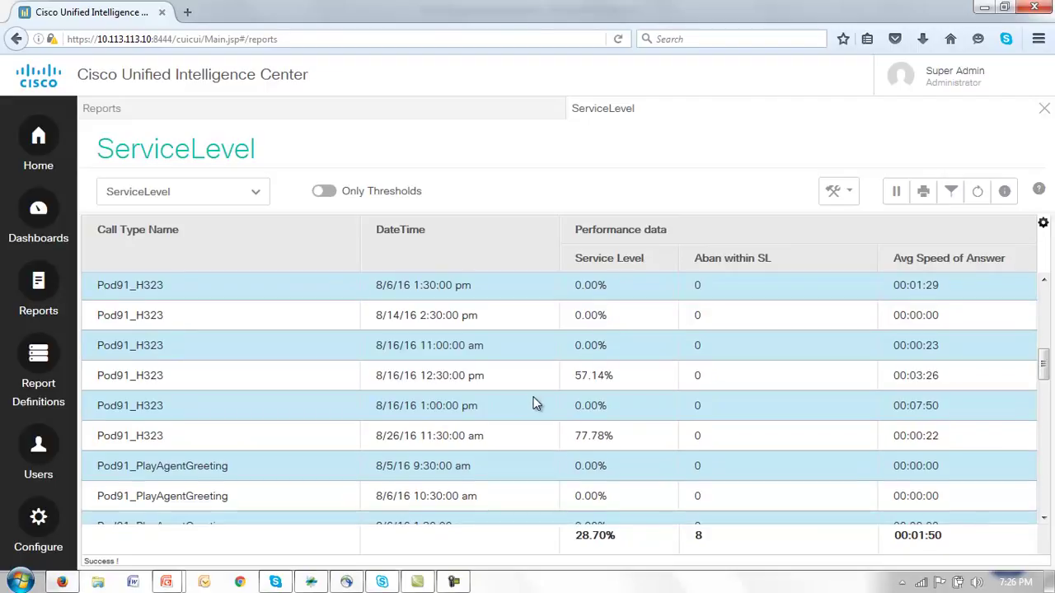
pyautogui.scroll(1, 532, 396)
pyautogui.scroll(1, 529, 403)
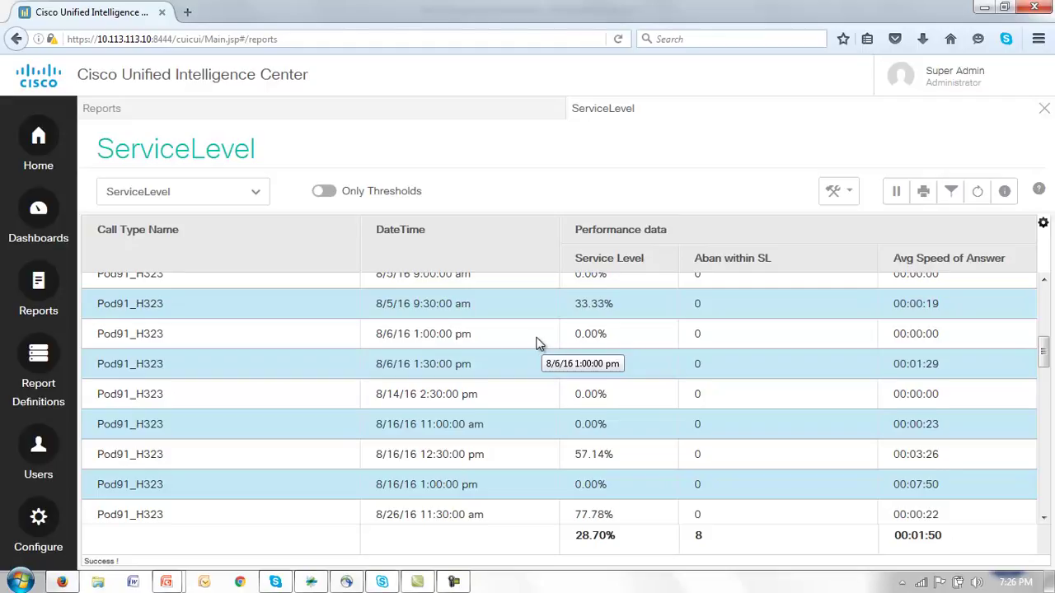
pyautogui.scroll(-5, 537, 343)
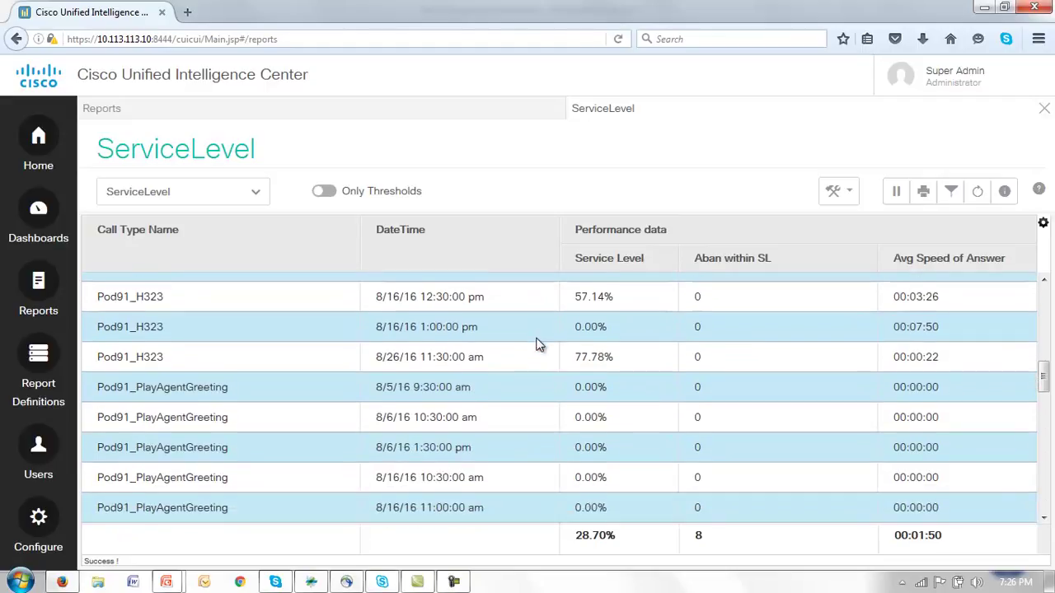
pyautogui.scroll(6, 538, 345)
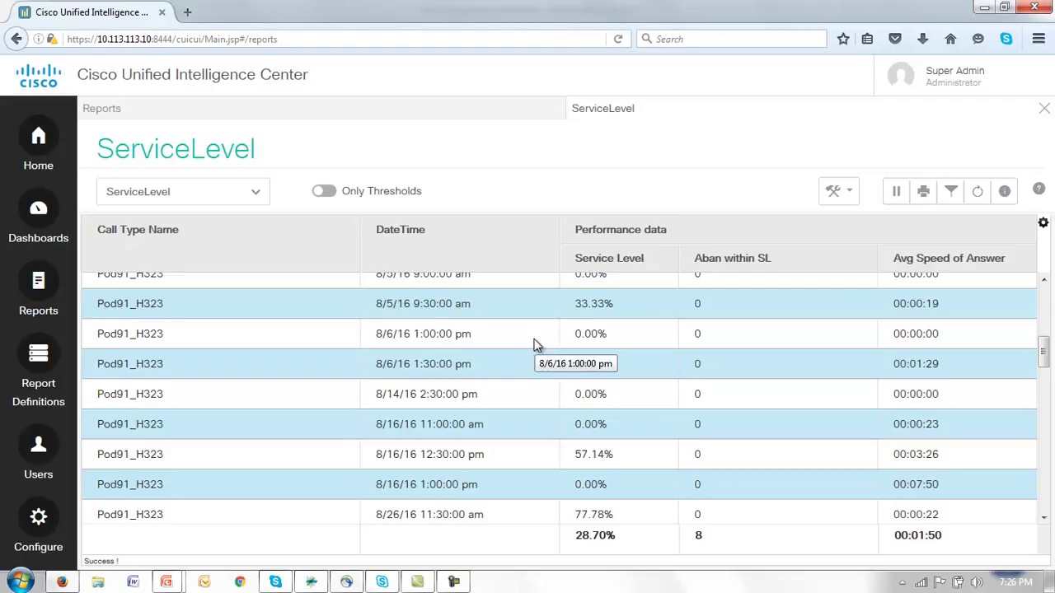
pyautogui.click(1044, 111)
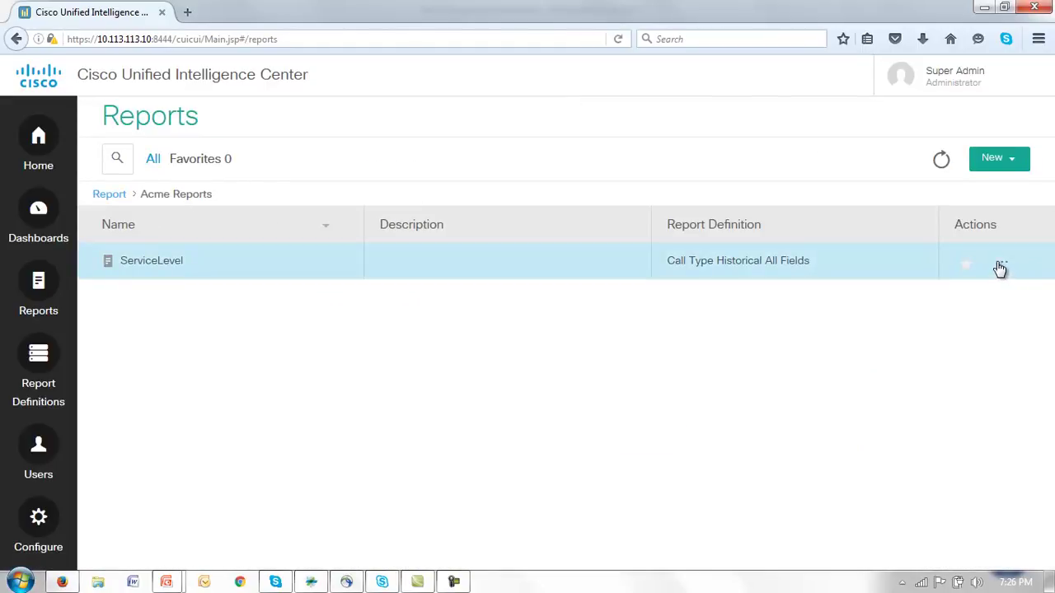
# - Open the ServiceLevel report for editing and advance past its basic information and report views to the threshold settings
pyautogui.click(1000, 267)
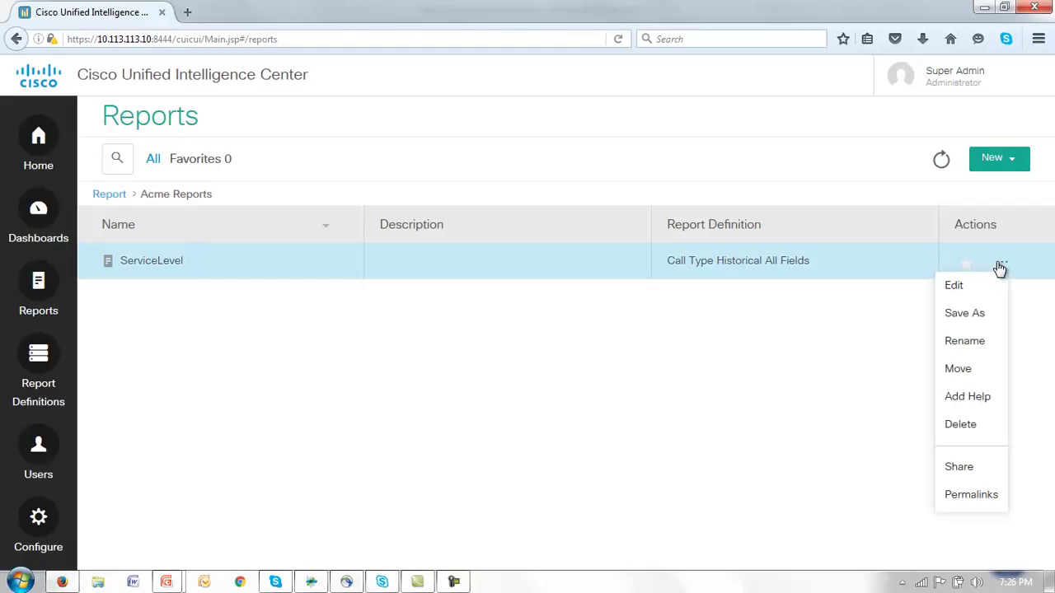
pyautogui.click(953, 287)
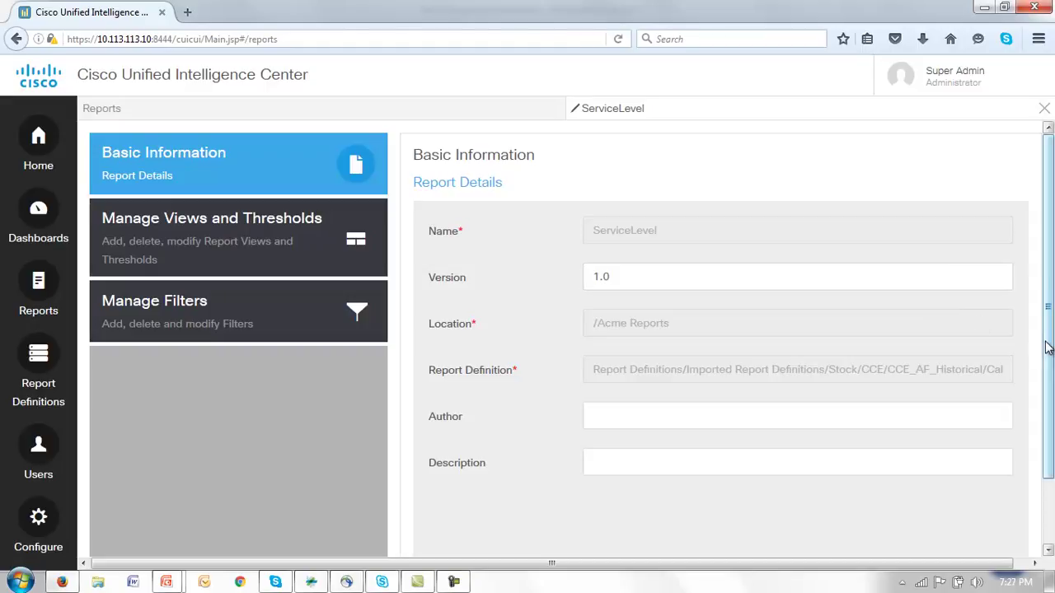
pyautogui.moveTo(1048, 340); pyautogui.dragTo(1049, 430)
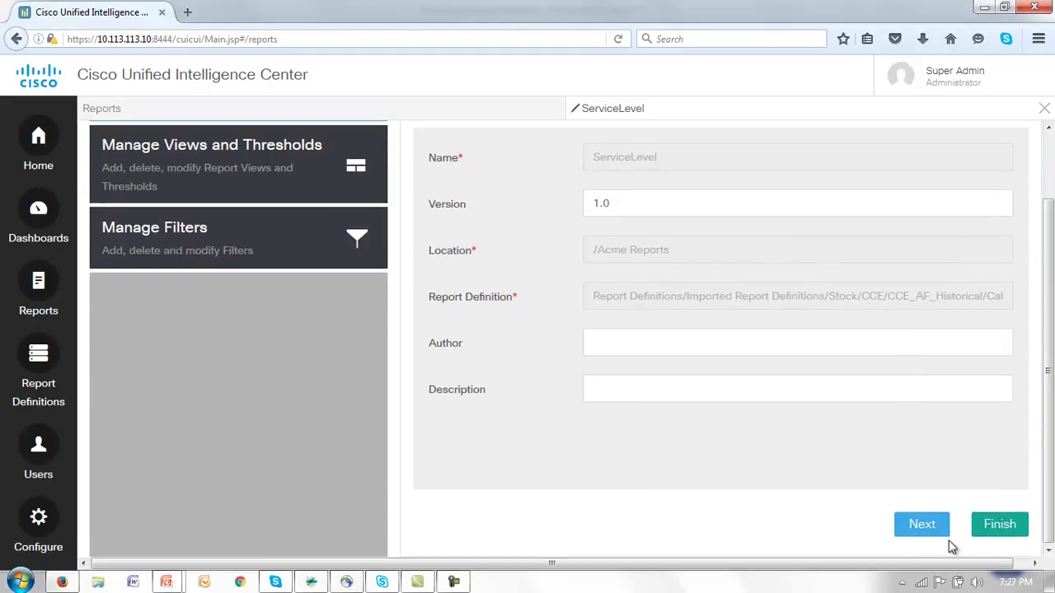
pyautogui.click(921, 530)
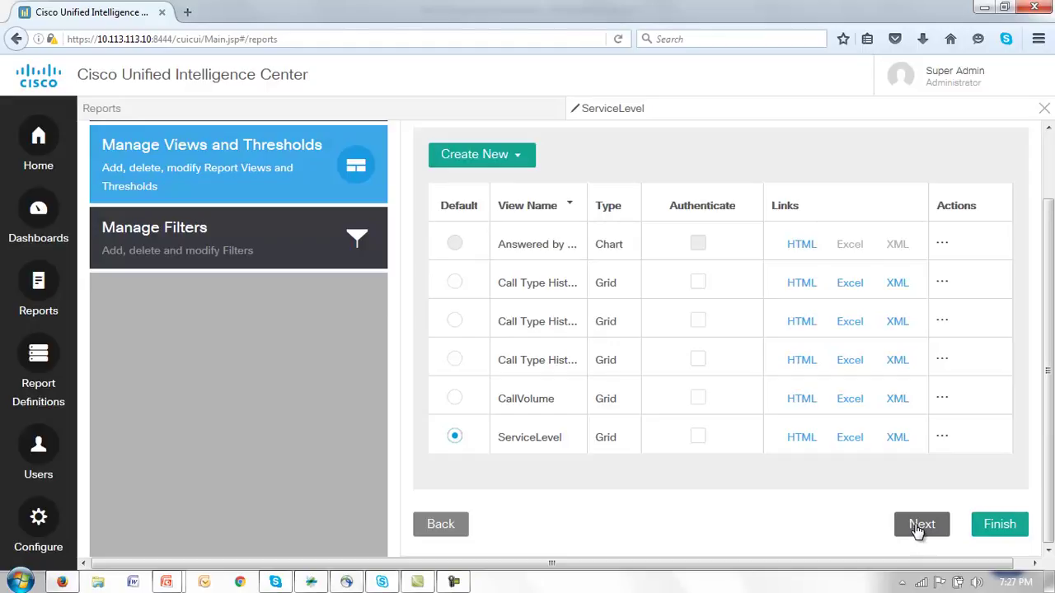
pyautogui.click(917, 530)
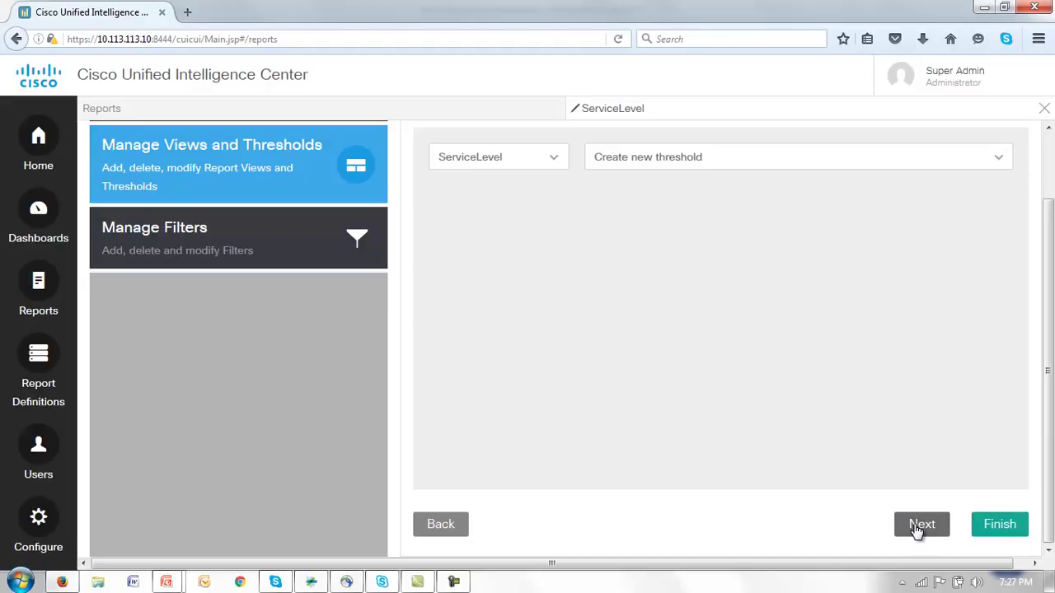
# - Advance from the thresholds through the date and time and key criteria filters to the report's field filters
pyautogui.scroll(2, 1046, 313)
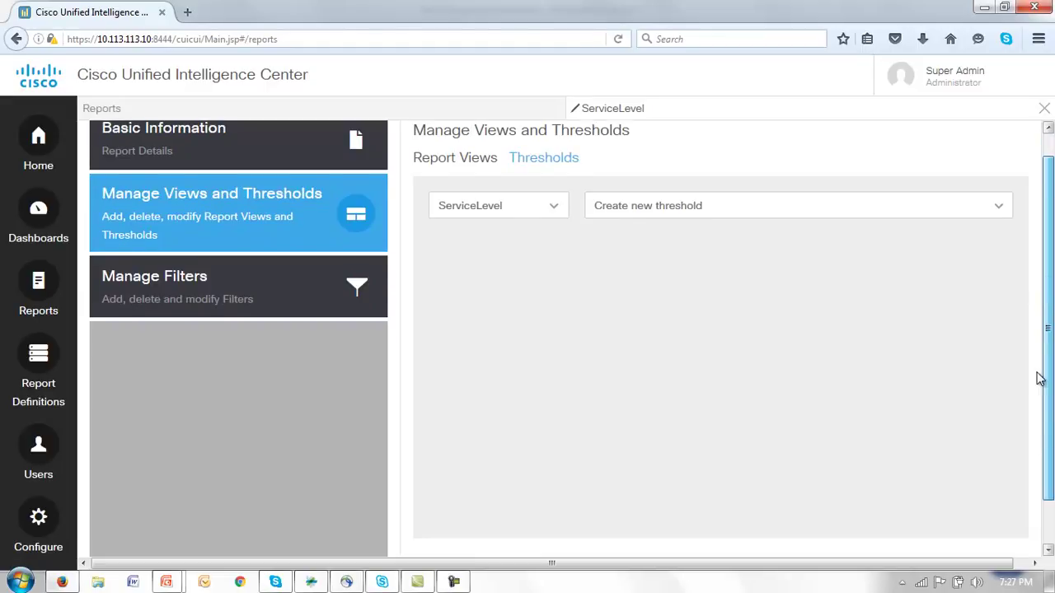
pyautogui.scroll(-2, 1038, 376)
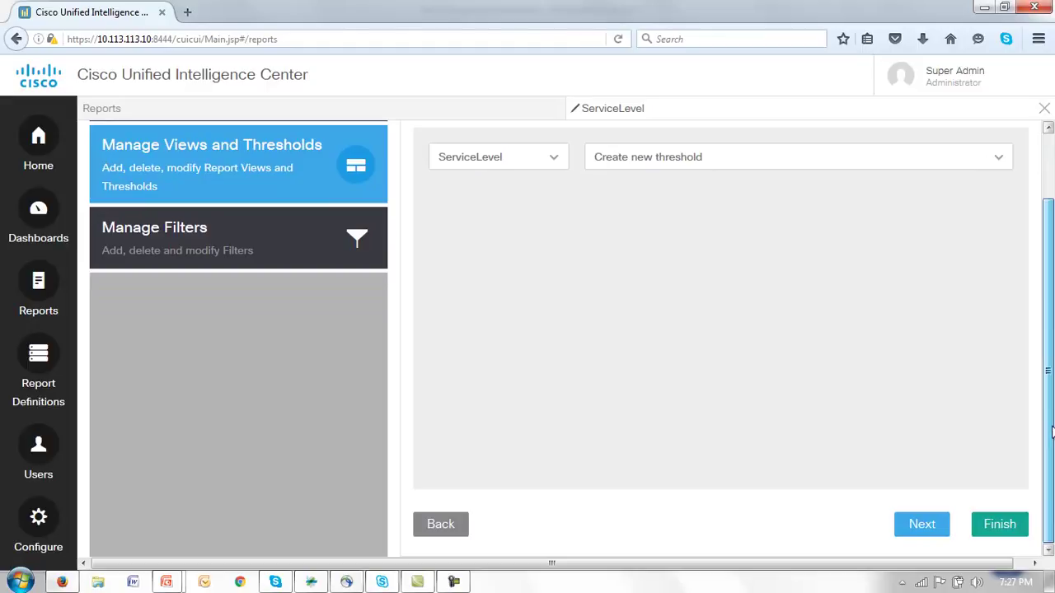
pyautogui.moveTo(1051, 432); pyautogui.dragTo(1046, 366)
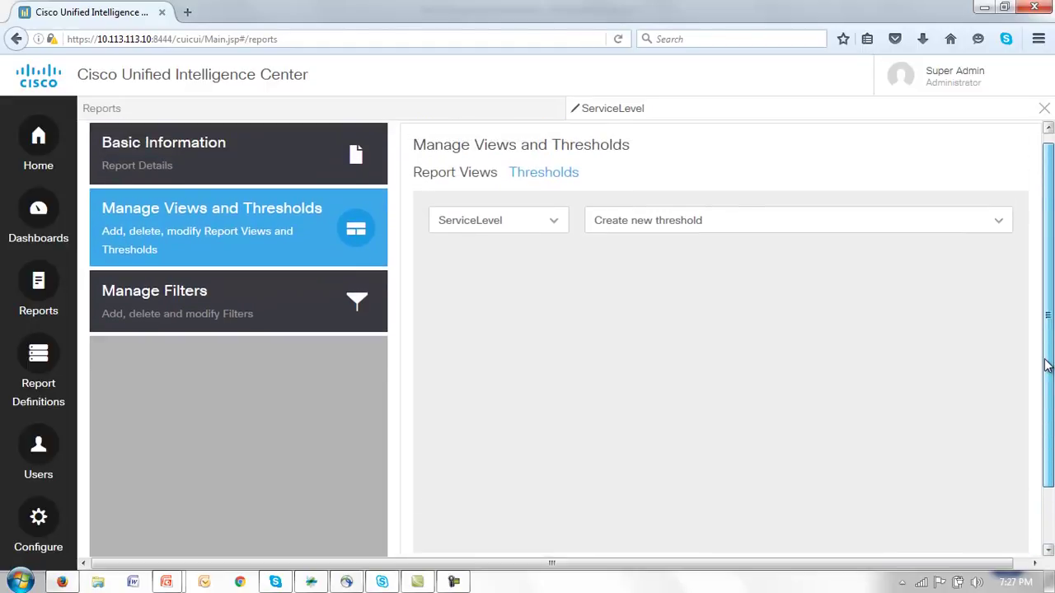
pyautogui.scroll(-1, 931, 527)
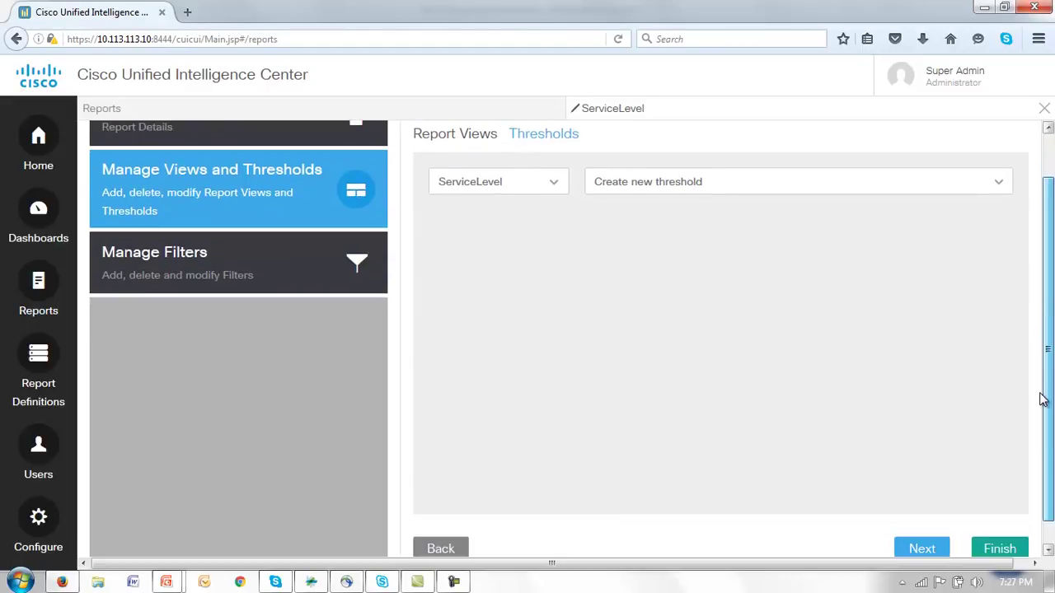
pyautogui.click(919, 551)
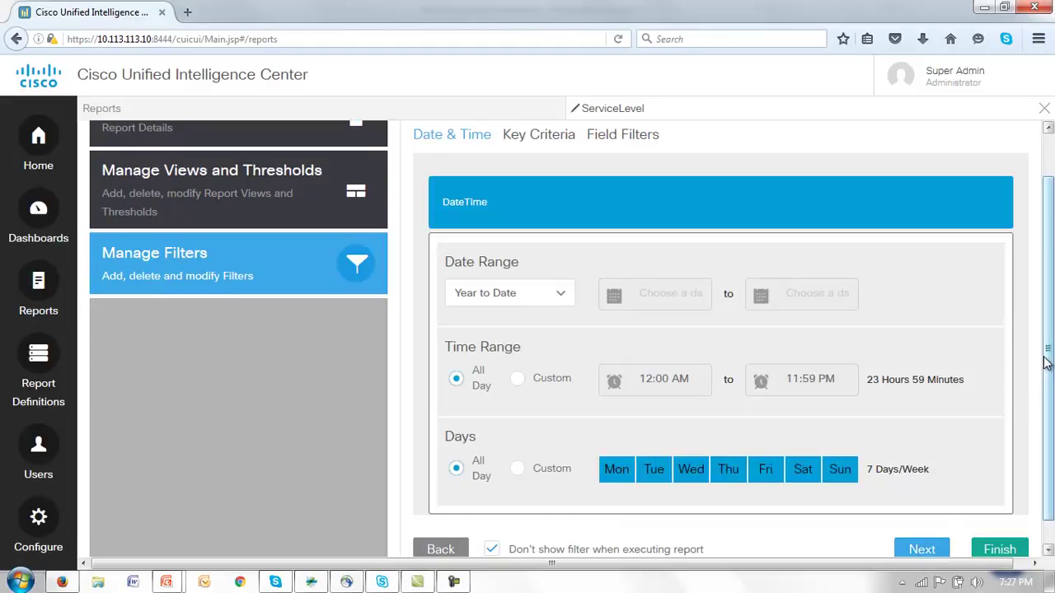
pyautogui.scroll(-1, 1030, 388)
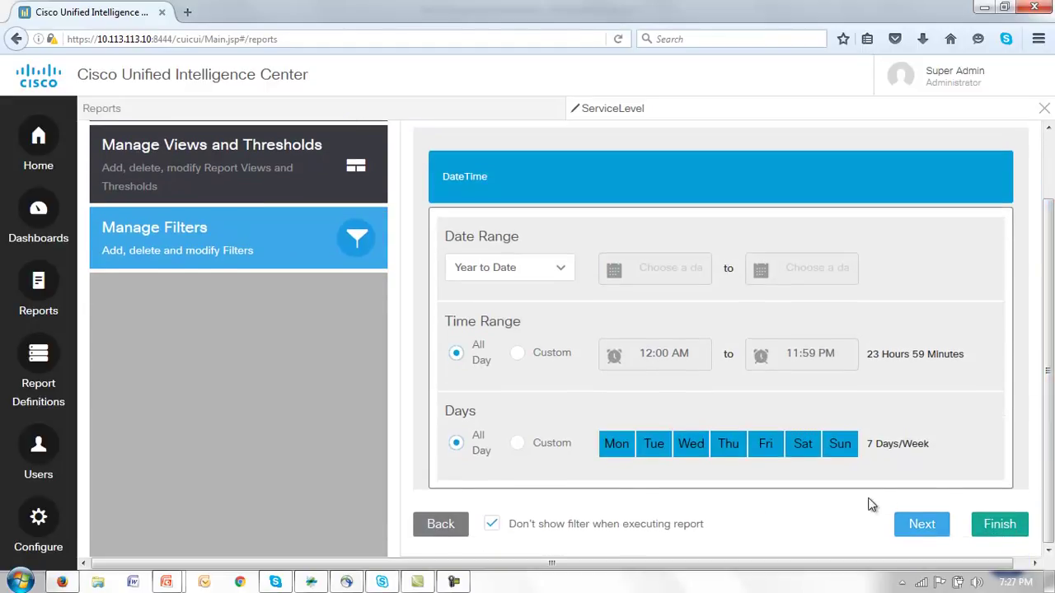
pyautogui.click(921, 526)
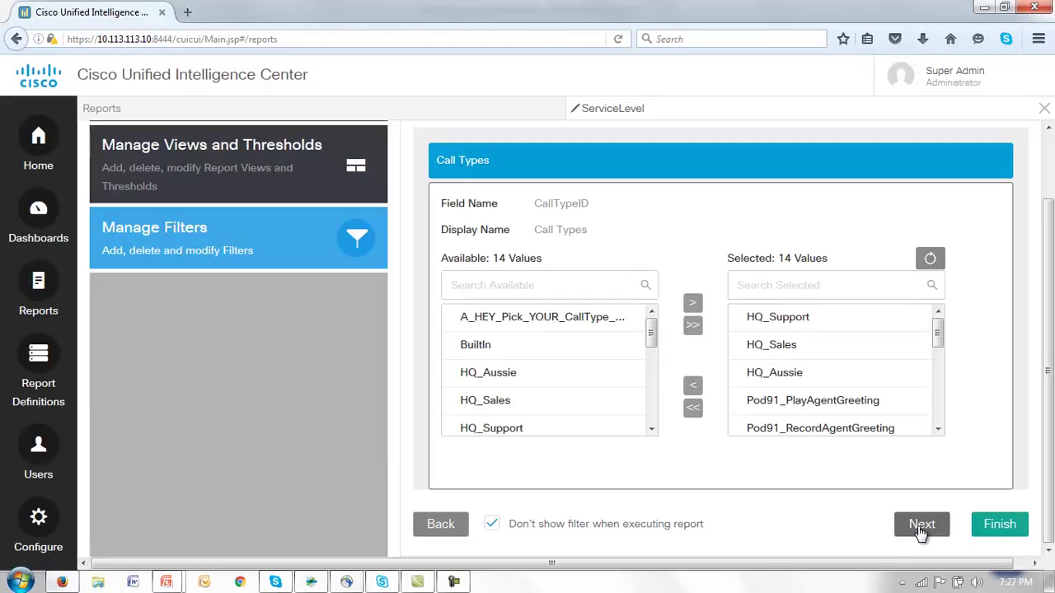
pyautogui.click(921, 526)
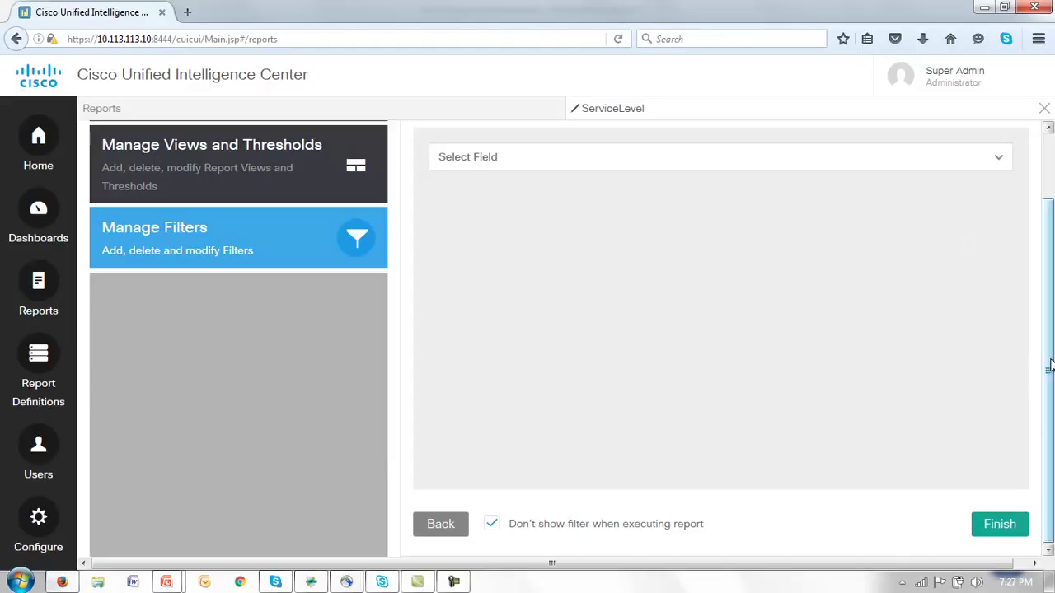
pyautogui.moveTo(1047, 367); pyautogui.dragTo(1045, 279)
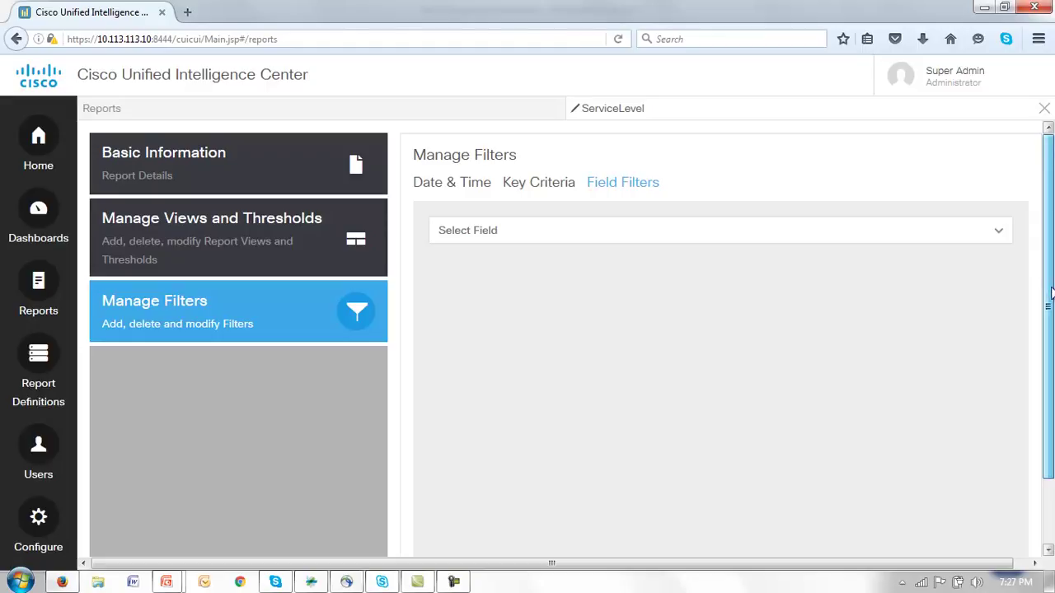
# - Add a field filter on the servicelLevel field to the ServiceLevel report
pyautogui.click(998, 230)
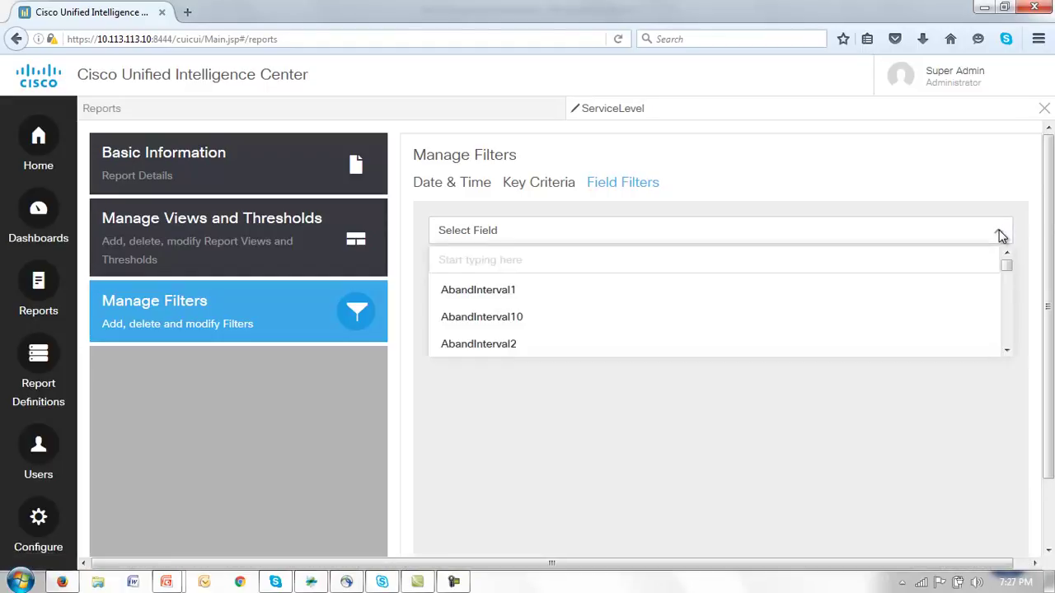
pyautogui.moveTo(1006, 351); pyautogui.dragTo(1006, 351)
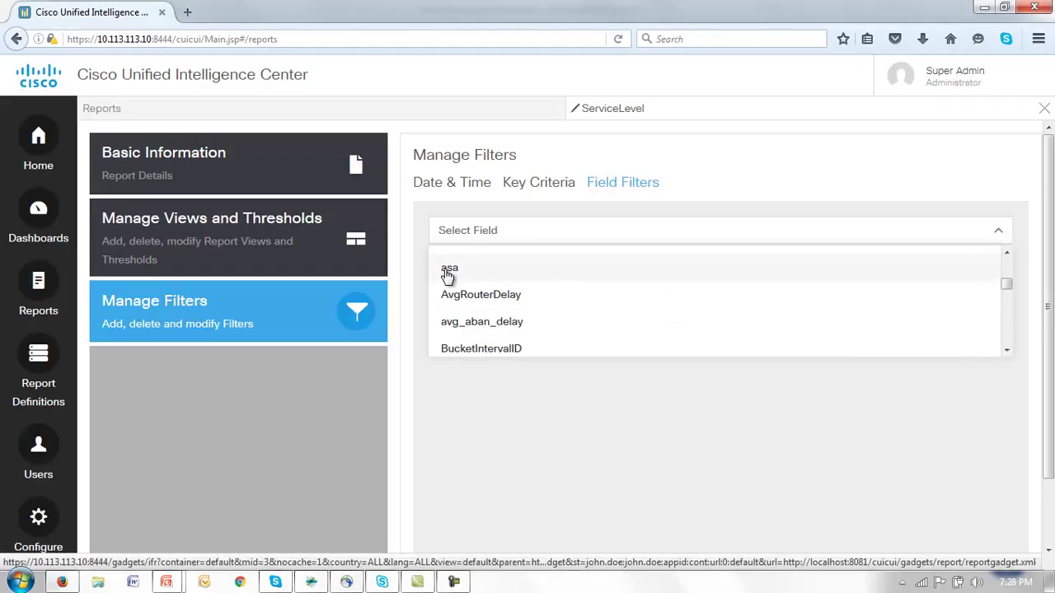
pyautogui.click(1006, 351)
pyautogui.moveTo(1006, 351); pyautogui.dragTo(1006, 328)
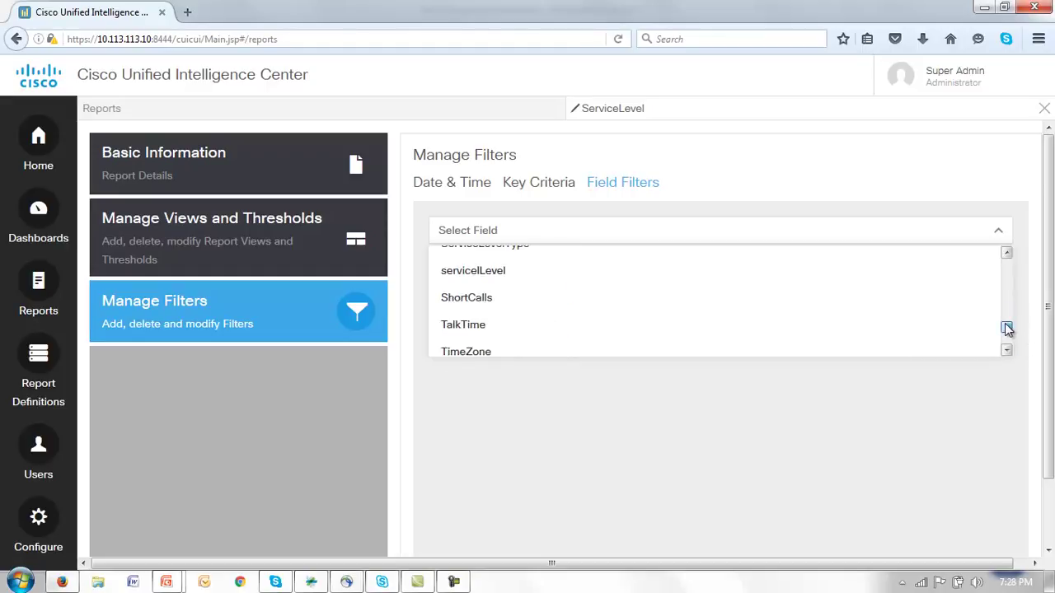
pyautogui.click(477, 272)
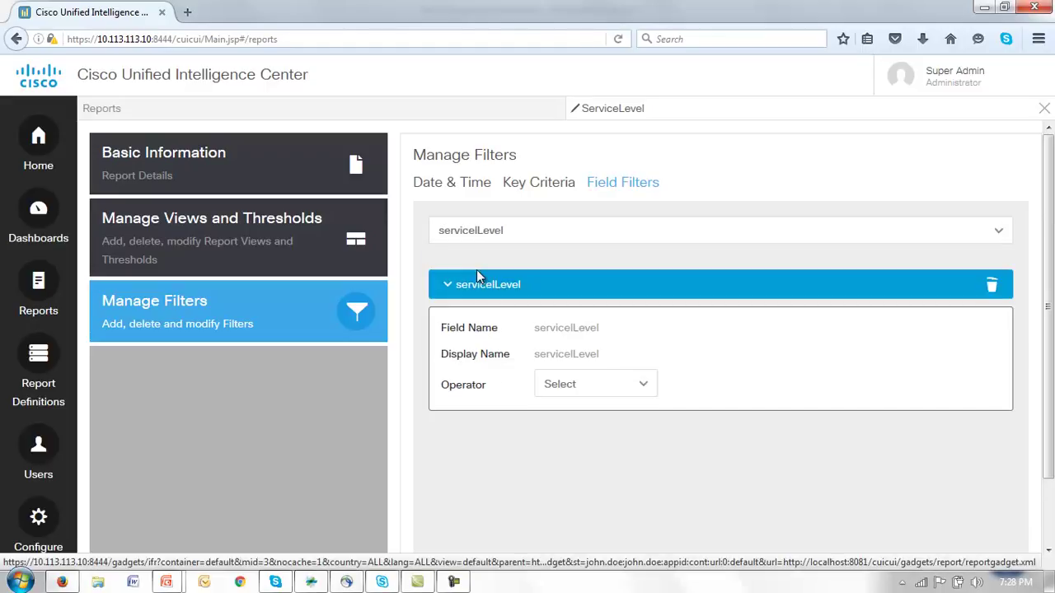
# - Set the servicelLevel filter to Greater than 0 and finish editing the report
pyautogui.click(646, 389)
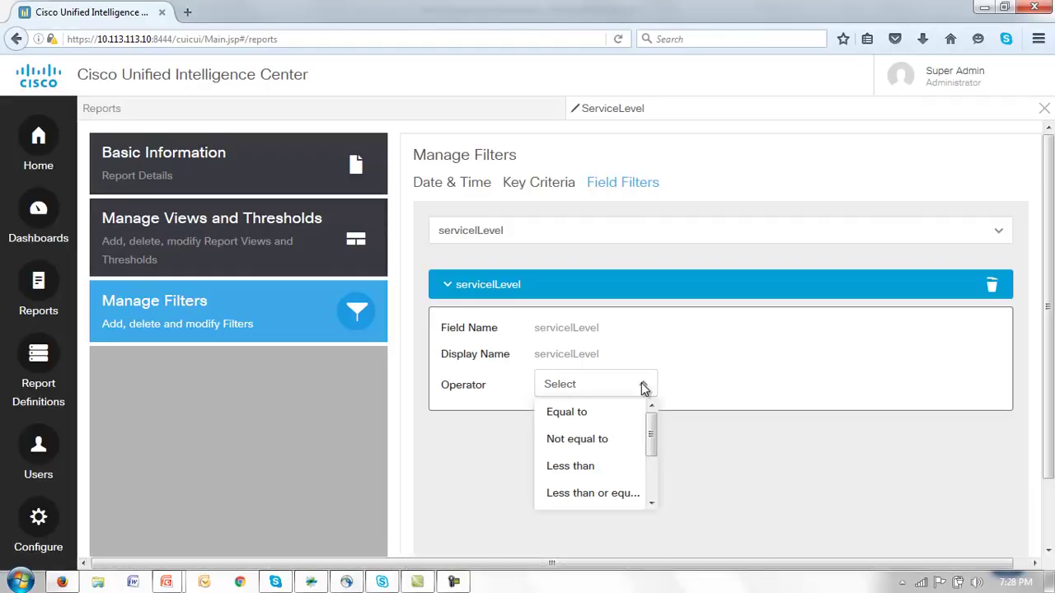
pyautogui.moveTo(652, 437); pyautogui.dragTo(648, 482)
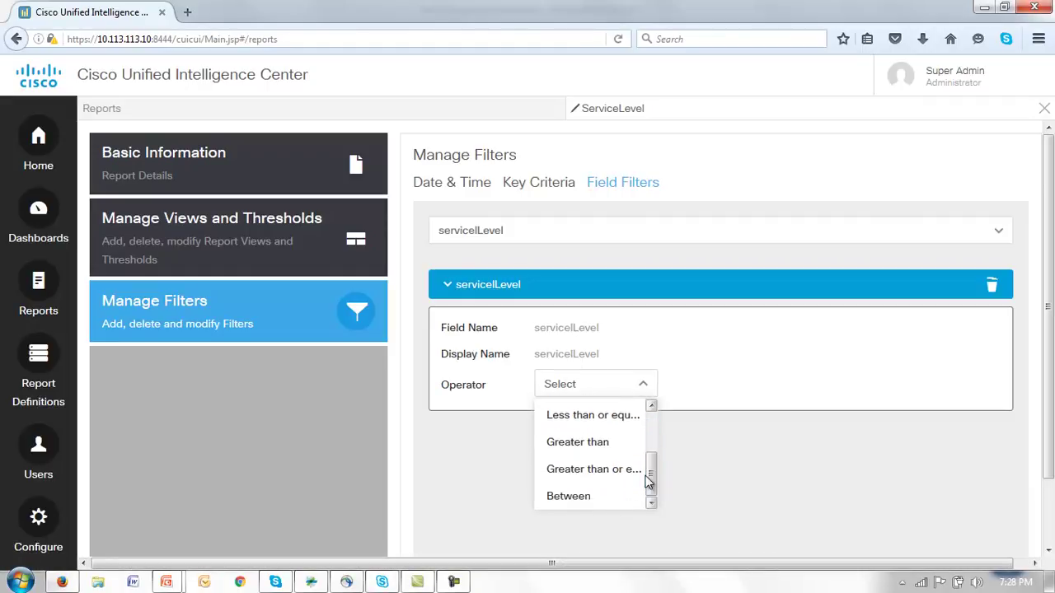
pyautogui.click(564, 445)
pyautogui.click(697, 382)
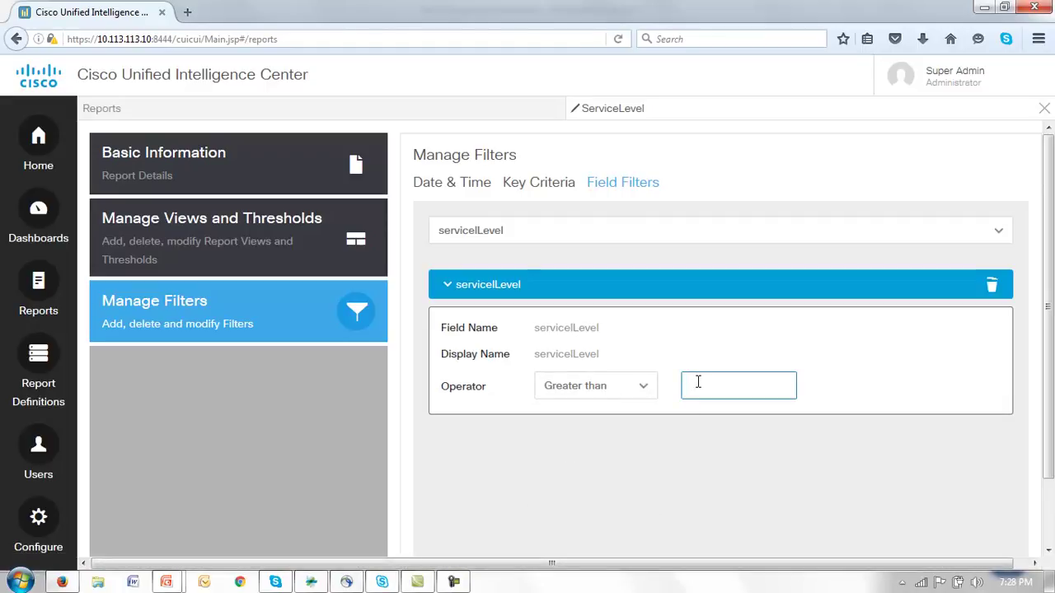
pyautogui.write('0')
pyautogui.scroll(-2, 1049, 353)
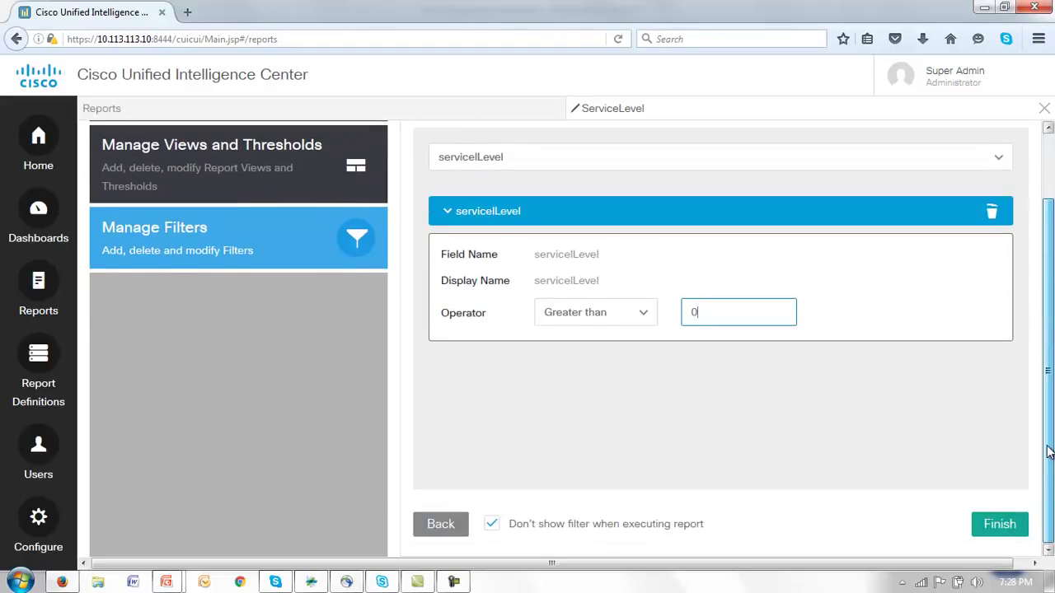
pyautogui.click(991, 527)
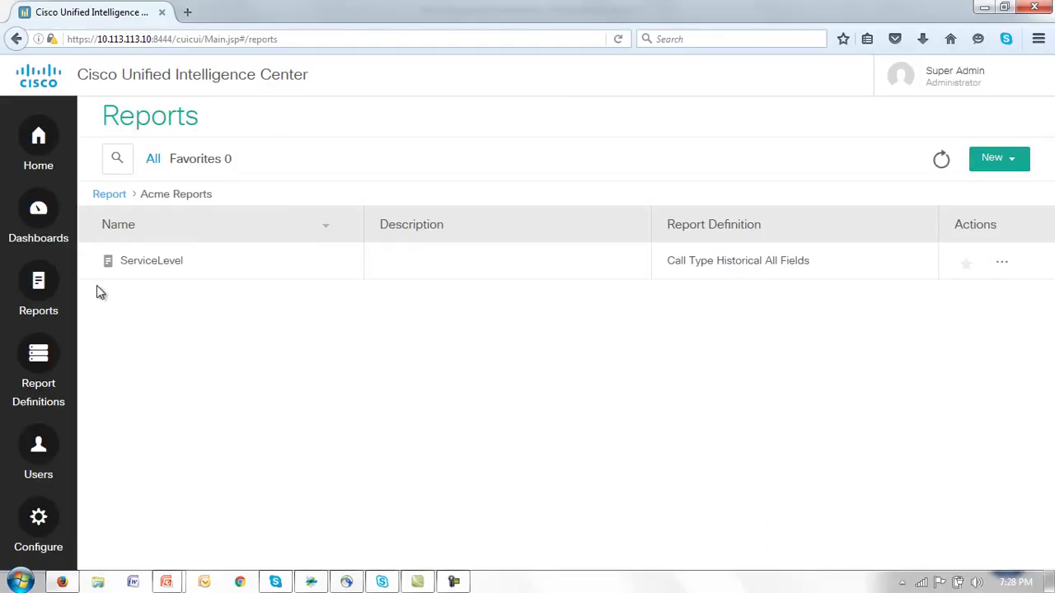
# - Run the edited ServiceLevel report and review the filtered service level rows
pyautogui.click(138, 264)
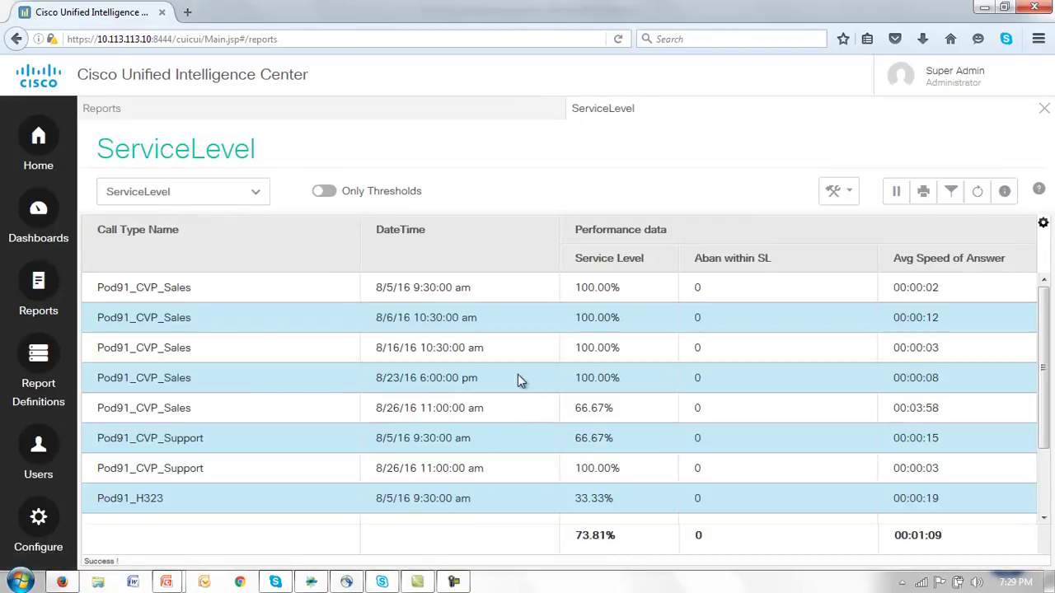
pyautogui.scroll(-3, 531, 362)
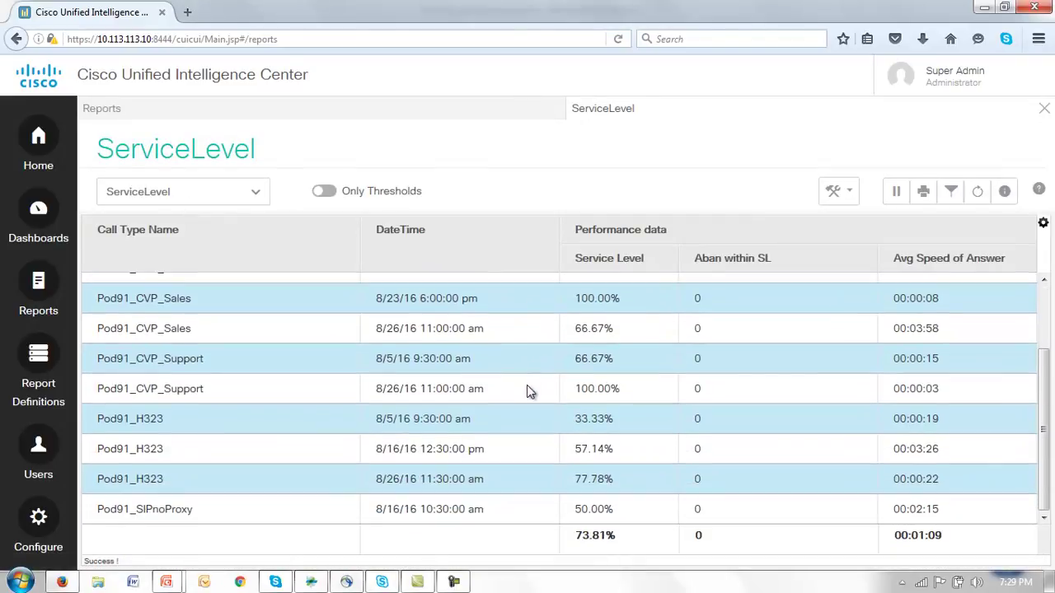
pyautogui.scroll(3, 528, 395)
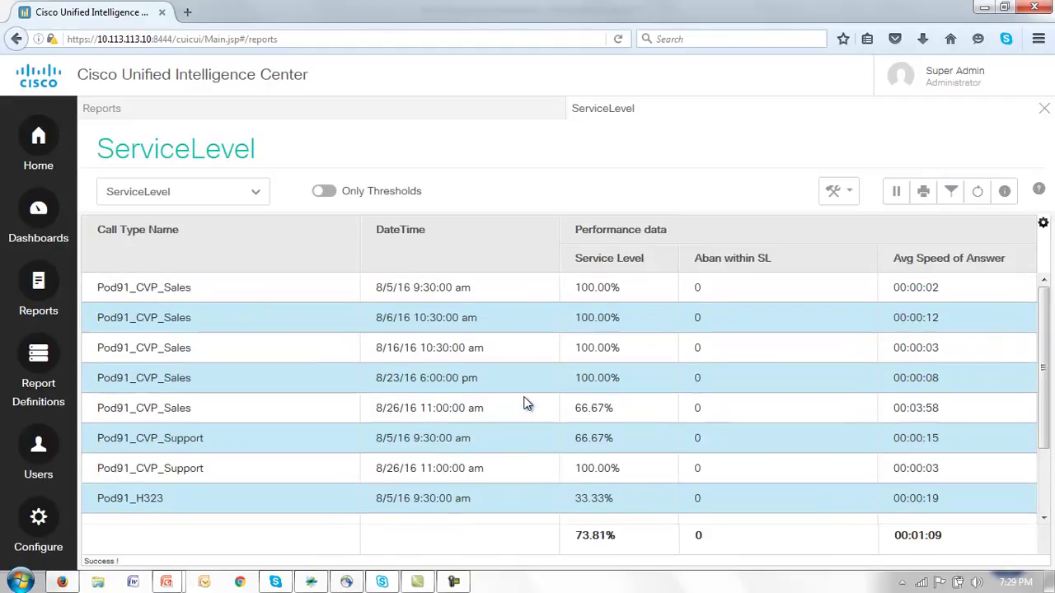
# - Close and rerun the ServiceLevel report, and switch its display to the CallVolume view
pyautogui.scroll(-2, 527, 404)
pyautogui.scroll(2, 527, 403)
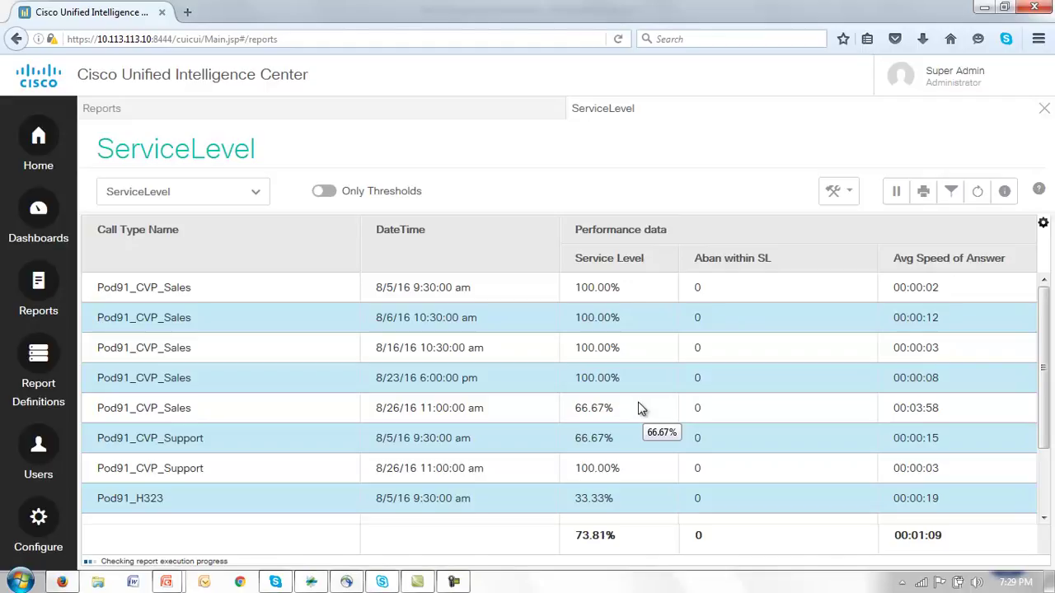
pyautogui.click(1043, 111)
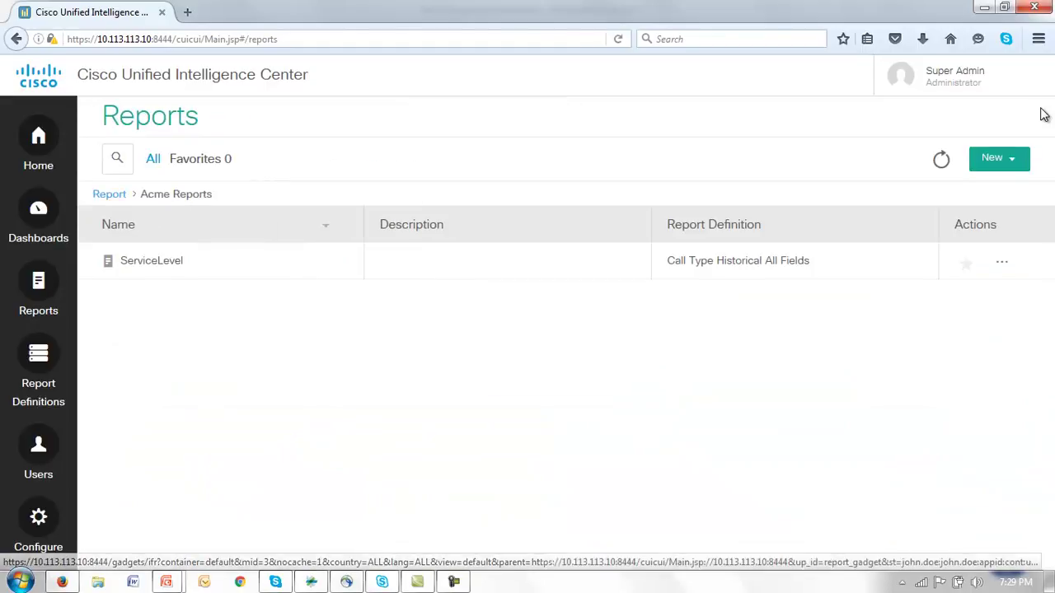
pyautogui.click(150, 262)
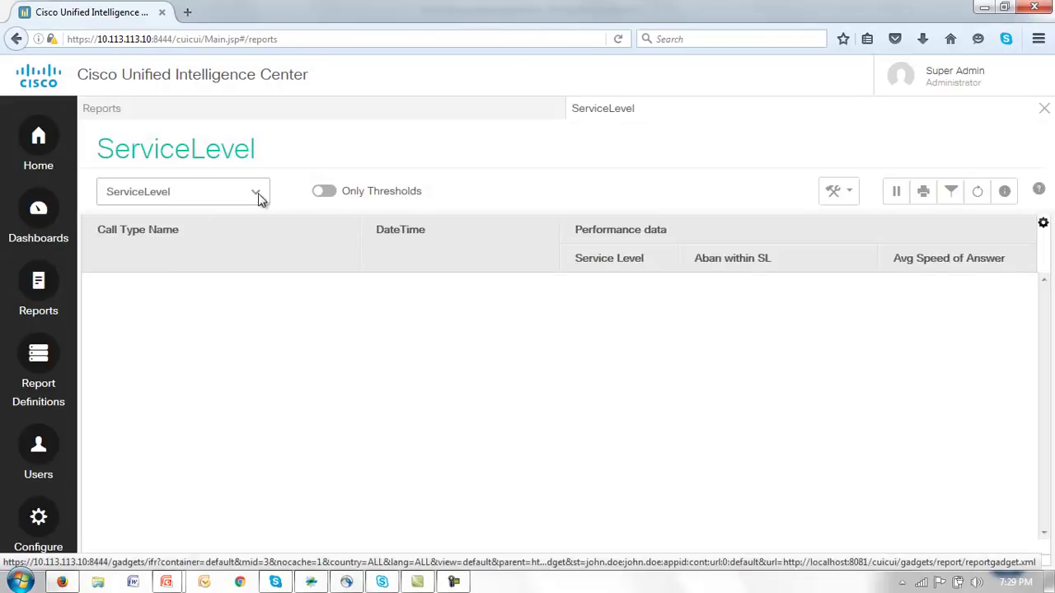
pyautogui.click(258, 193)
pyautogui.moveTo(269, 247); pyautogui.dragTo(265, 282)
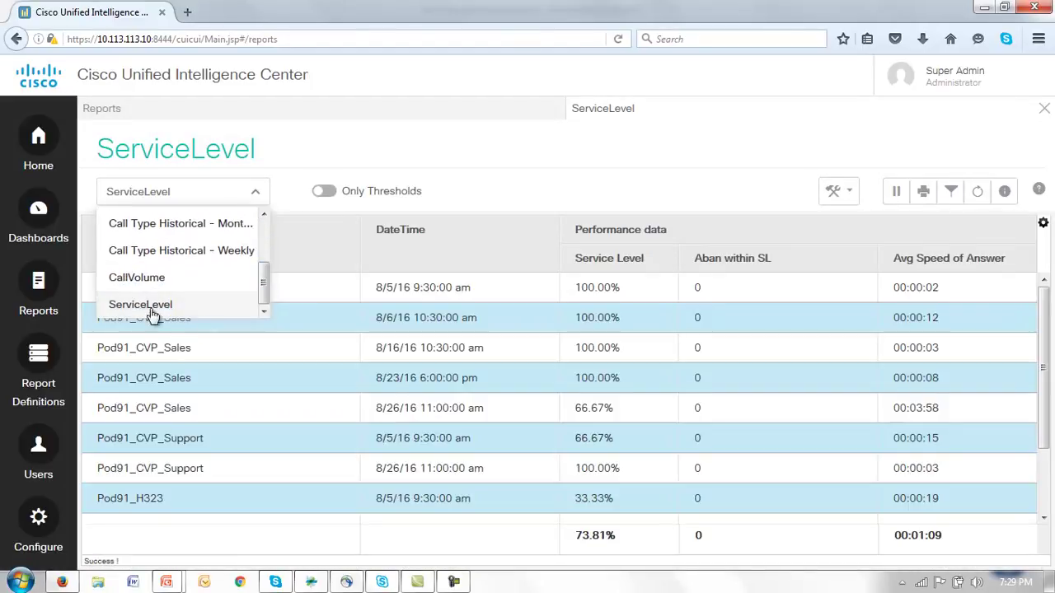
pyautogui.click(132, 280)
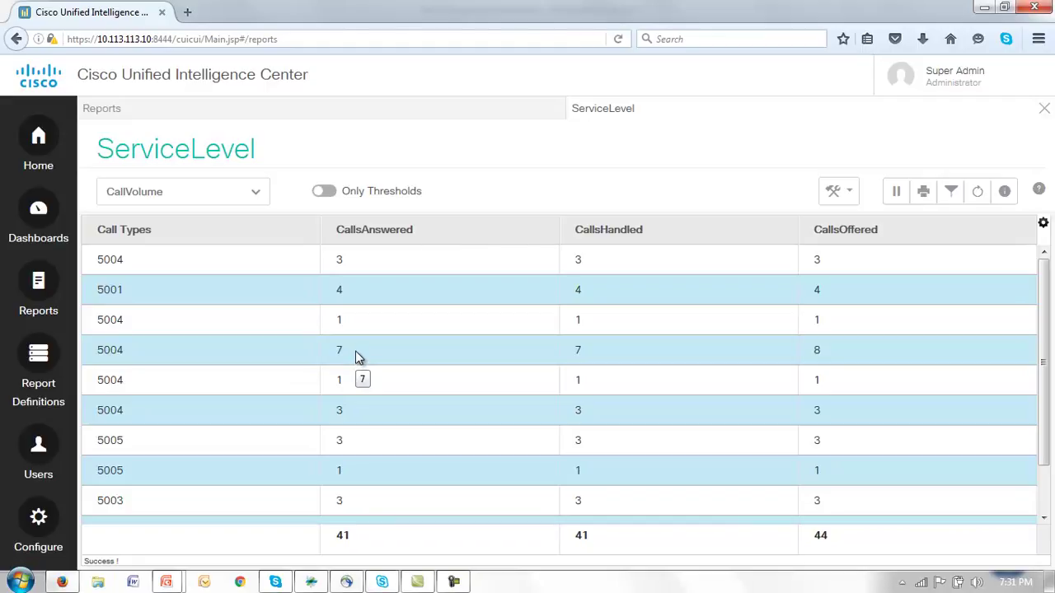
# - Create a new threshold on the Call Types field of the CallVolume view
pyautogui.click(852, 193)
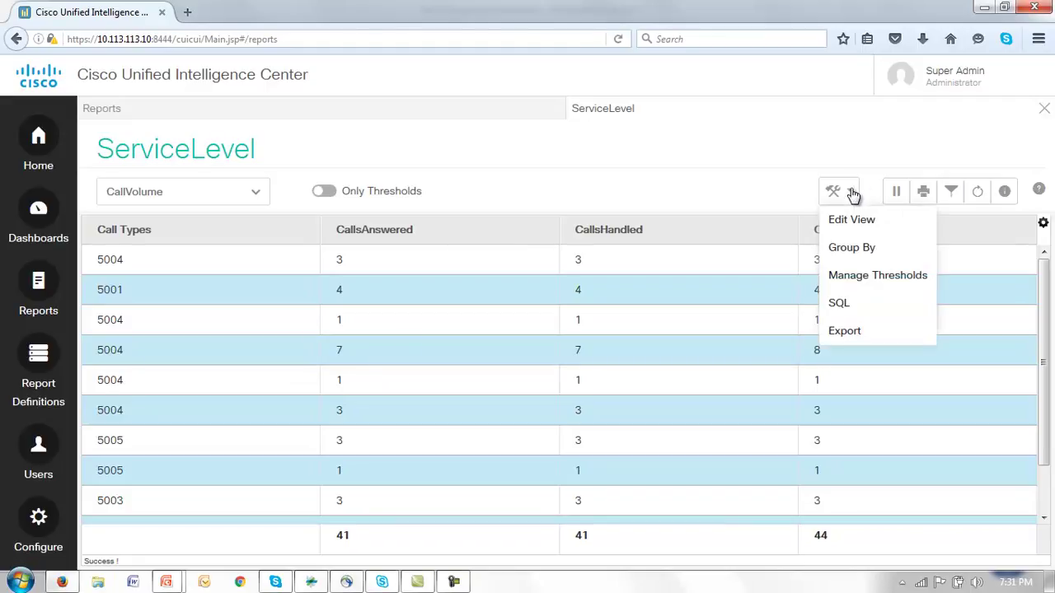
pyautogui.click(841, 283)
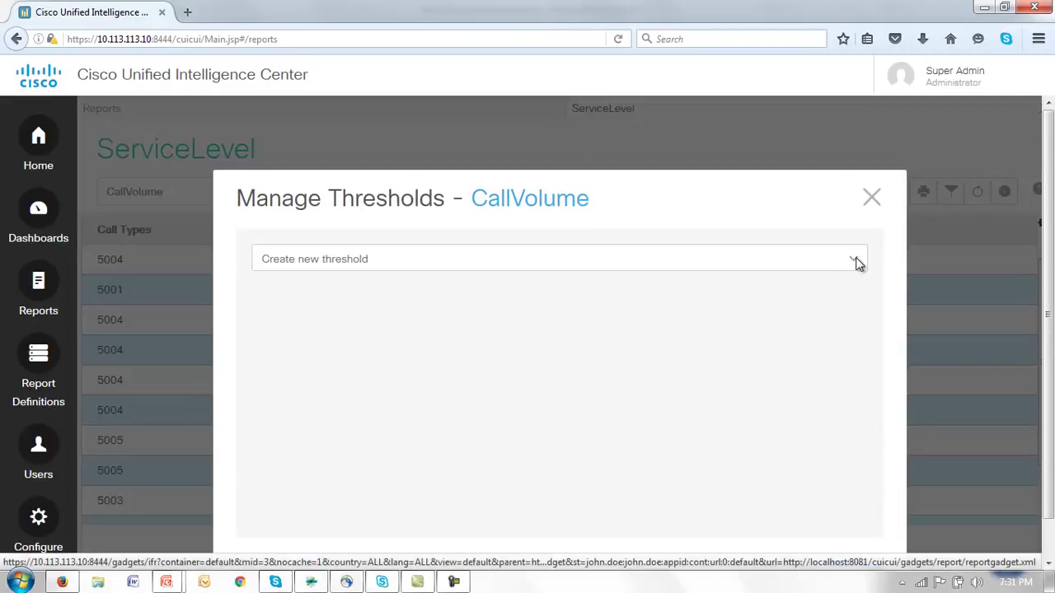
pyautogui.click(855, 260)
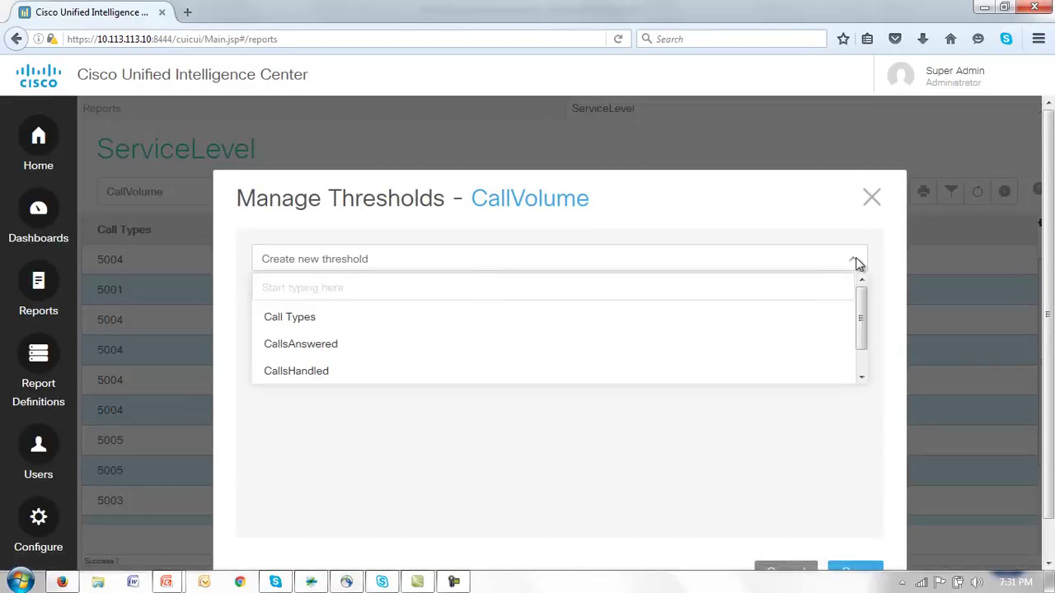
pyautogui.click(275, 321)
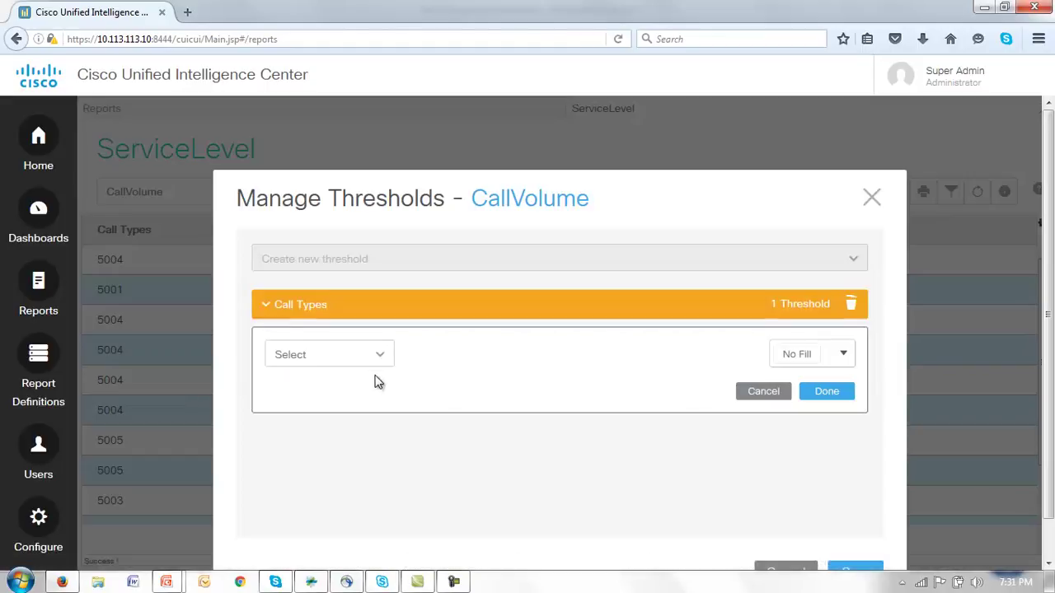
# - Define the Call Types threshold as CallsAnswered Less Than 2 with a solid red fill
pyautogui.click(379, 356)
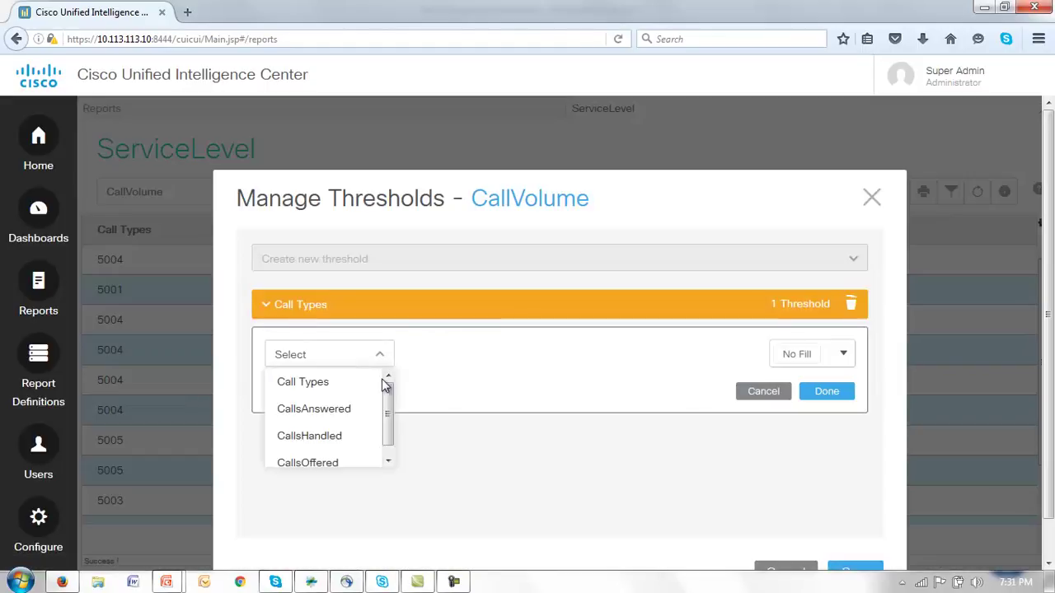
pyautogui.click(295, 410)
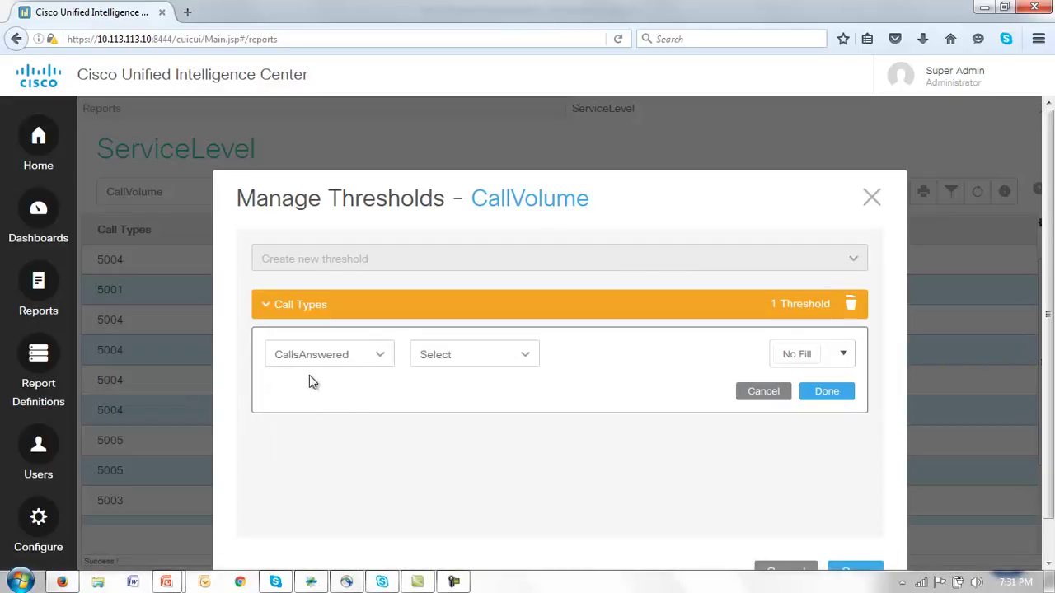
pyautogui.click(525, 357)
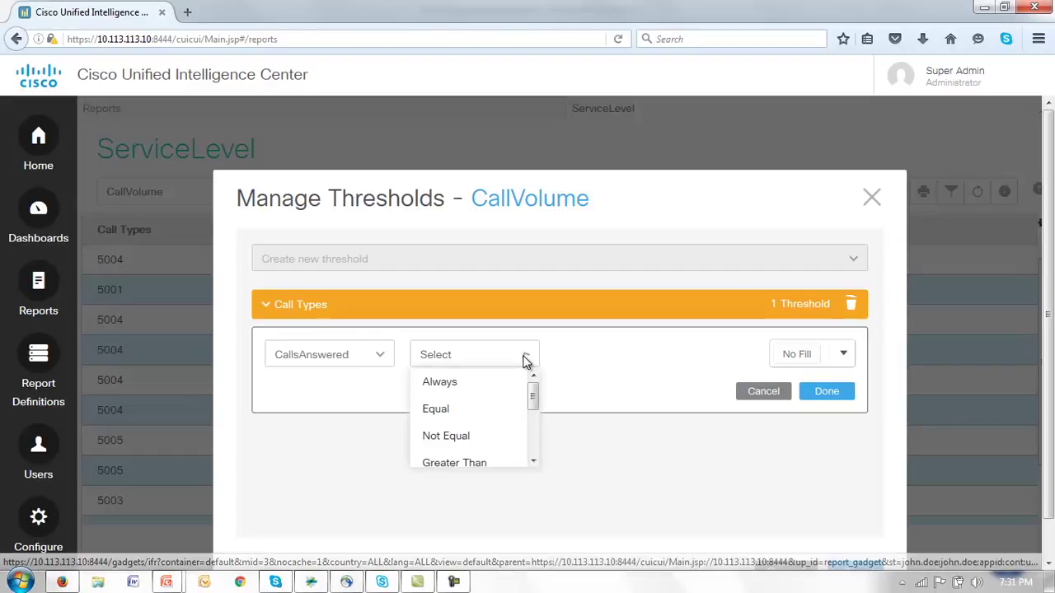
pyautogui.moveTo(532, 403); pyautogui.dragTo(541, 434)
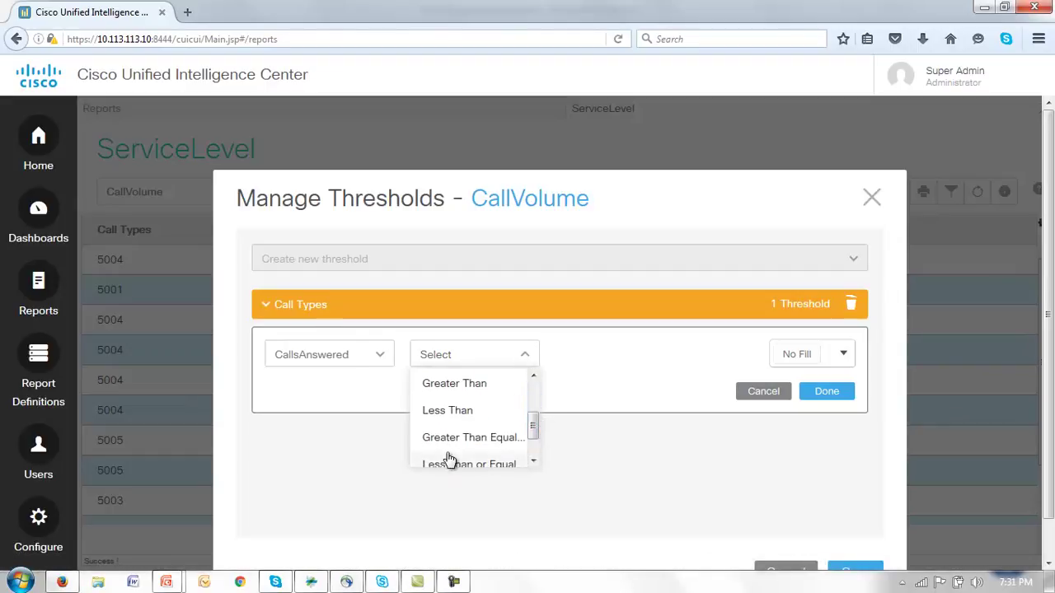
pyautogui.click(437, 412)
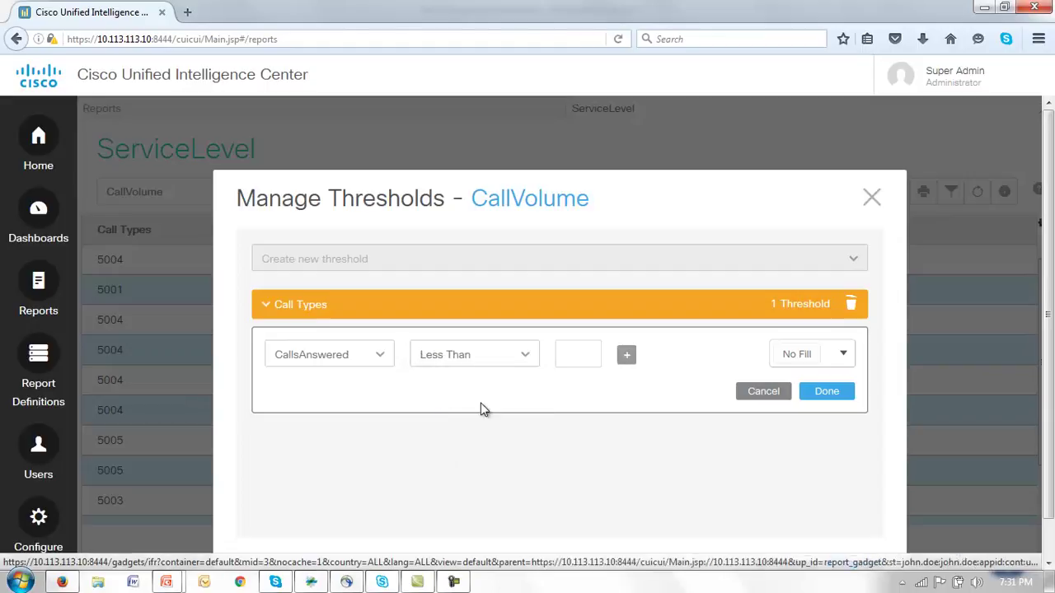
pyautogui.click(579, 354)
pyautogui.write('2')
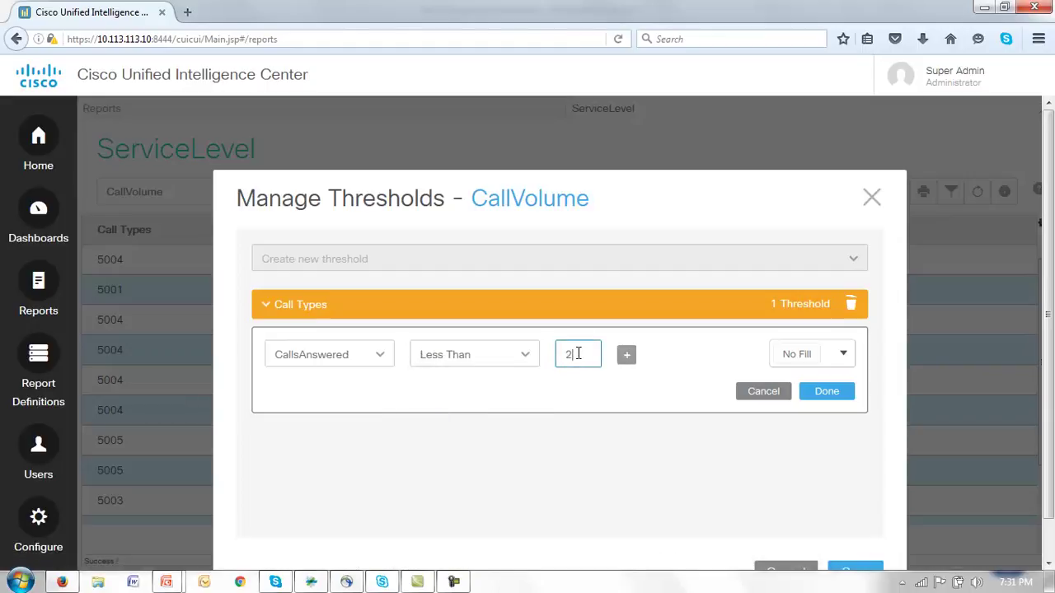
pyautogui.click(844, 356)
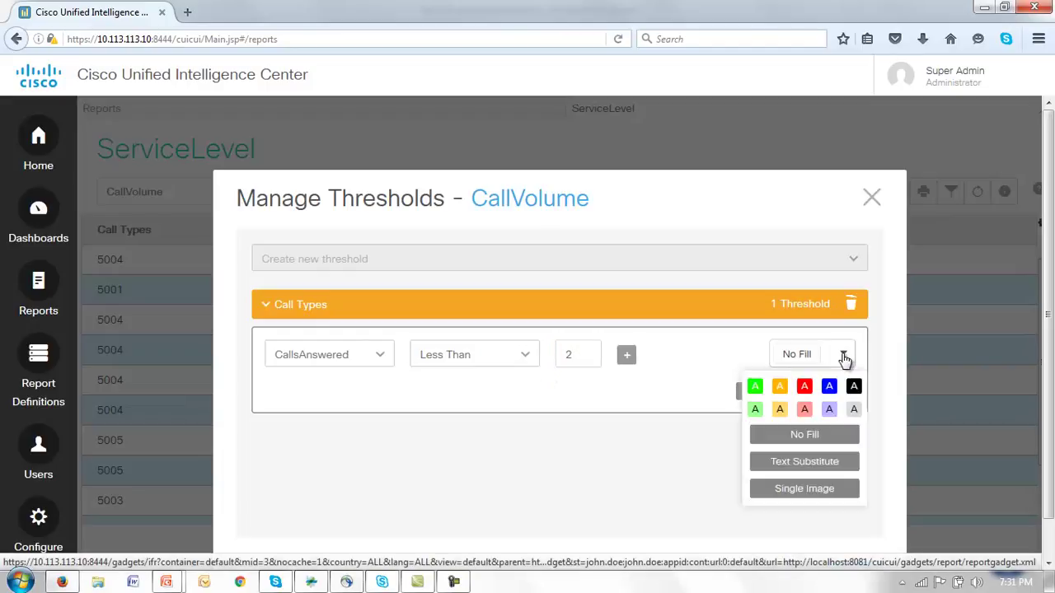
pyautogui.click(805, 391)
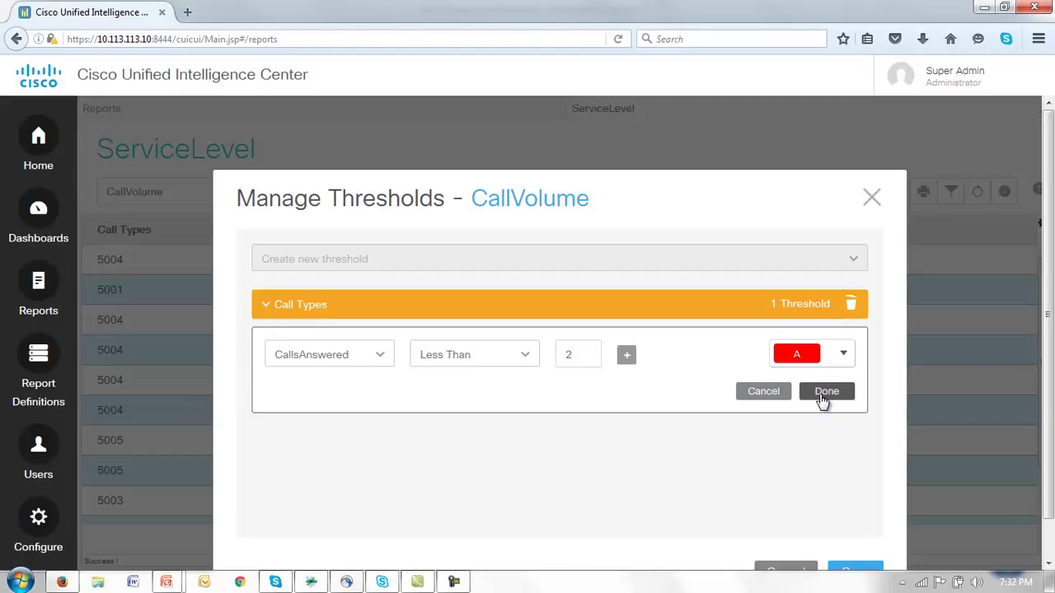
pyautogui.click(822, 394)
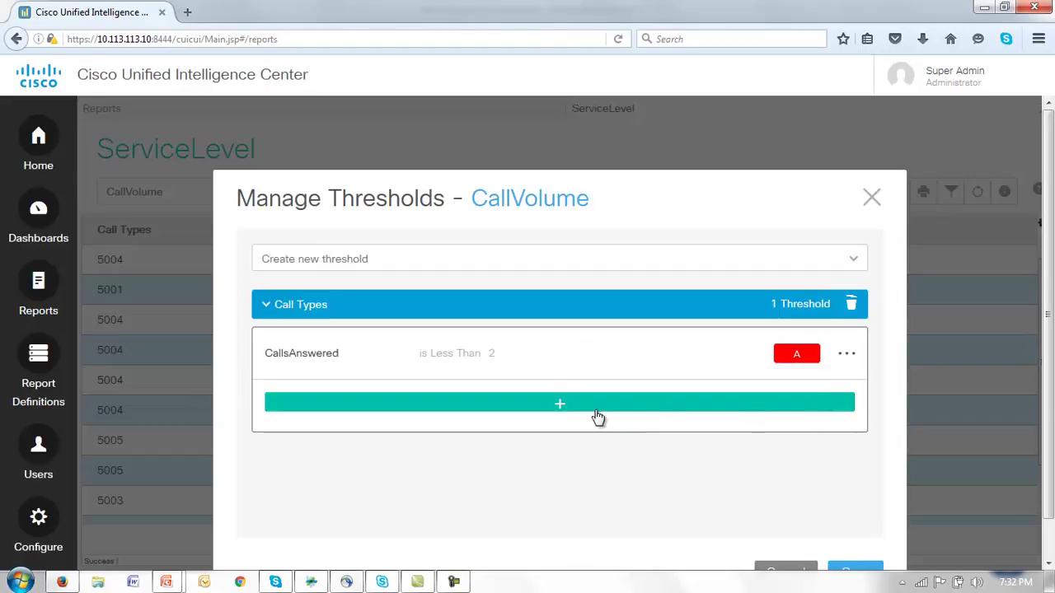
# - Add a second Call Types threshold condition for CallsAnswered Between 2 and 5
pyautogui.click(558, 409)
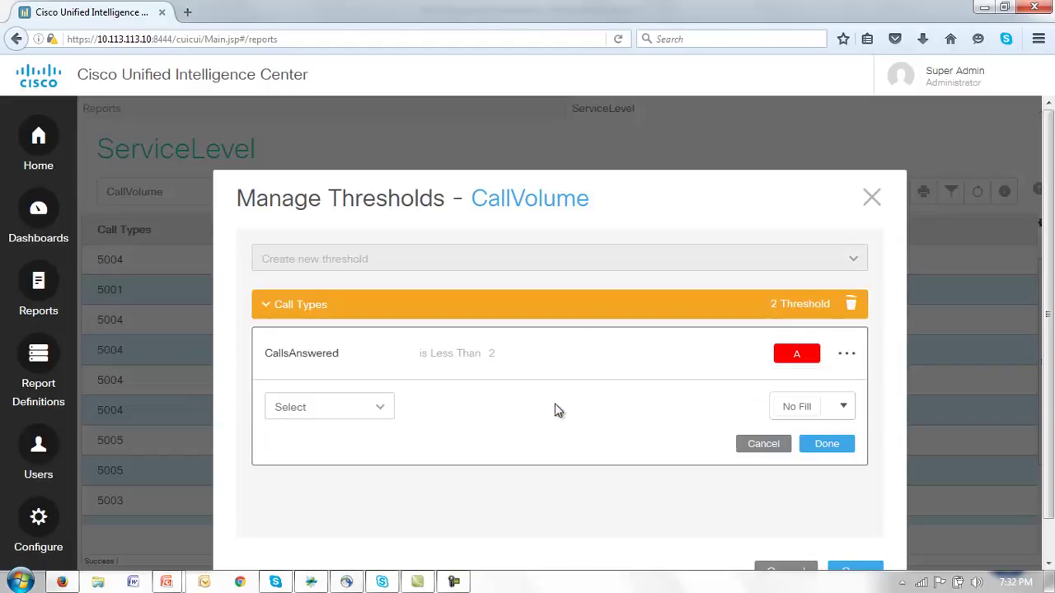
pyautogui.click(379, 409)
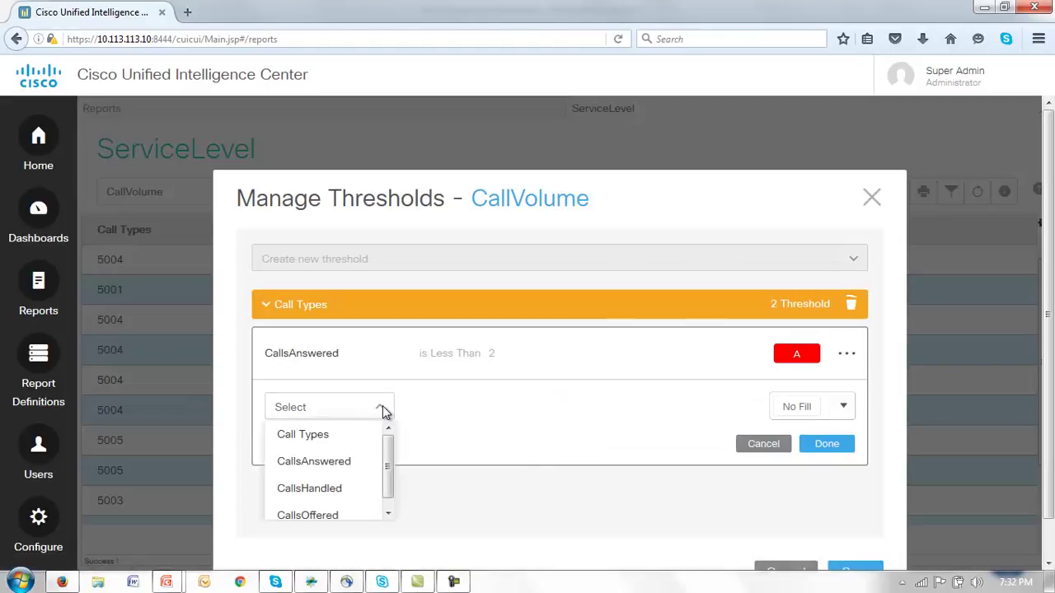
pyautogui.click(304, 467)
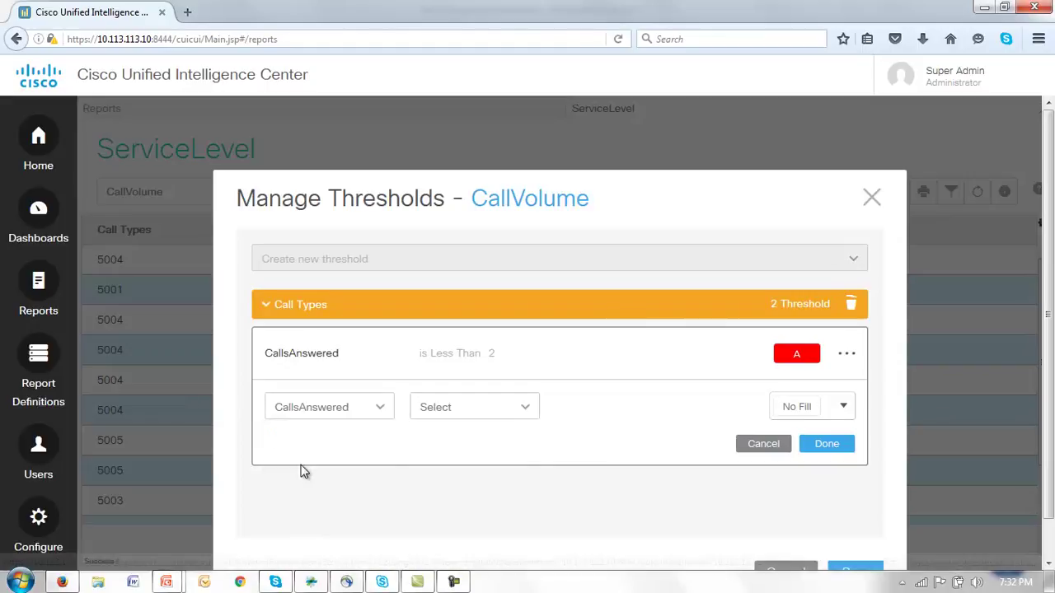
pyautogui.click(526, 408)
pyautogui.moveTo(538, 454); pyautogui.dragTo(544, 500)
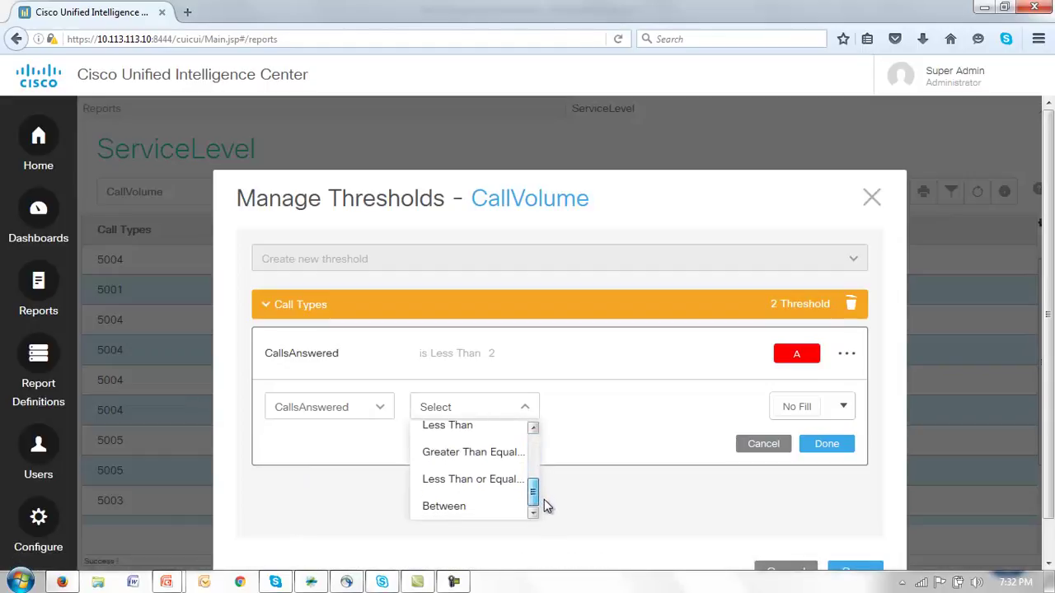
pyautogui.click(442, 506)
pyautogui.click(577, 405)
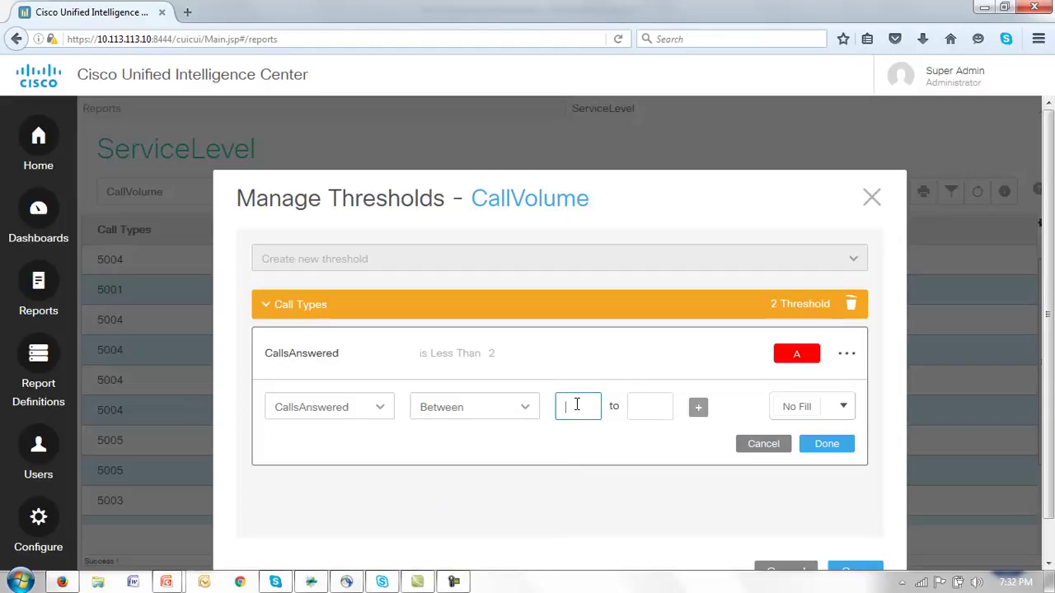
pyautogui.write('2')
pyautogui.click(647, 407)
pyautogui.write('5')
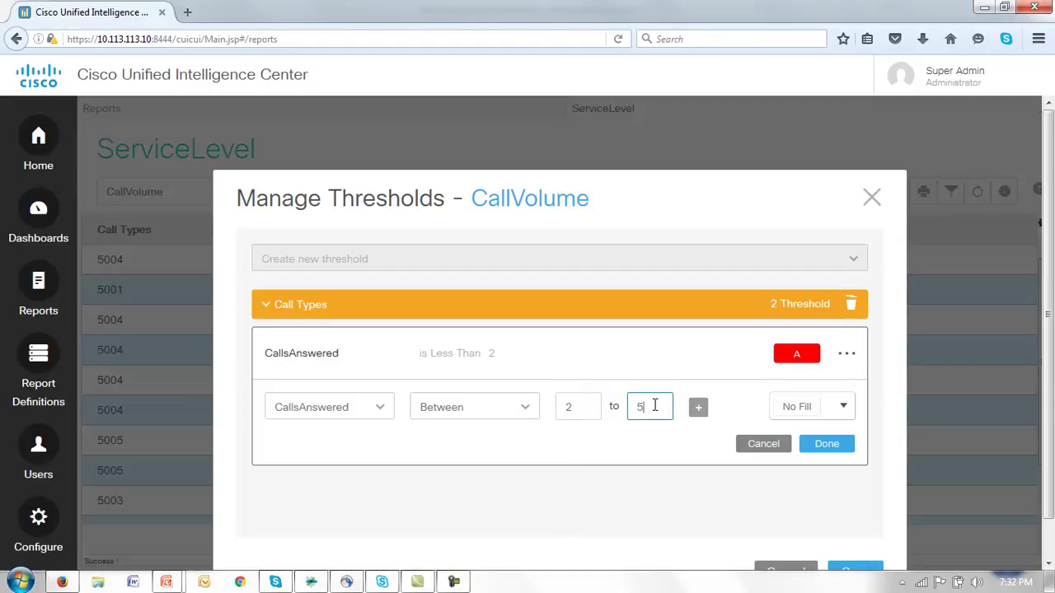
# - Give the Between 2 and 5 threshold a solid orange fill and save the CallVolume thresholds
pyautogui.click(844, 408)
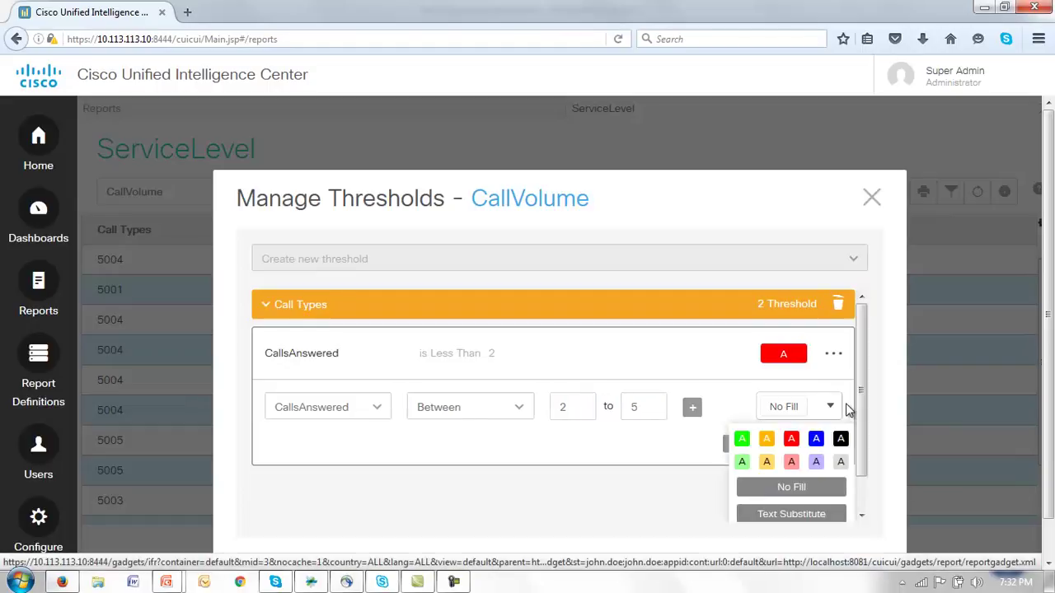
pyautogui.click(766, 439)
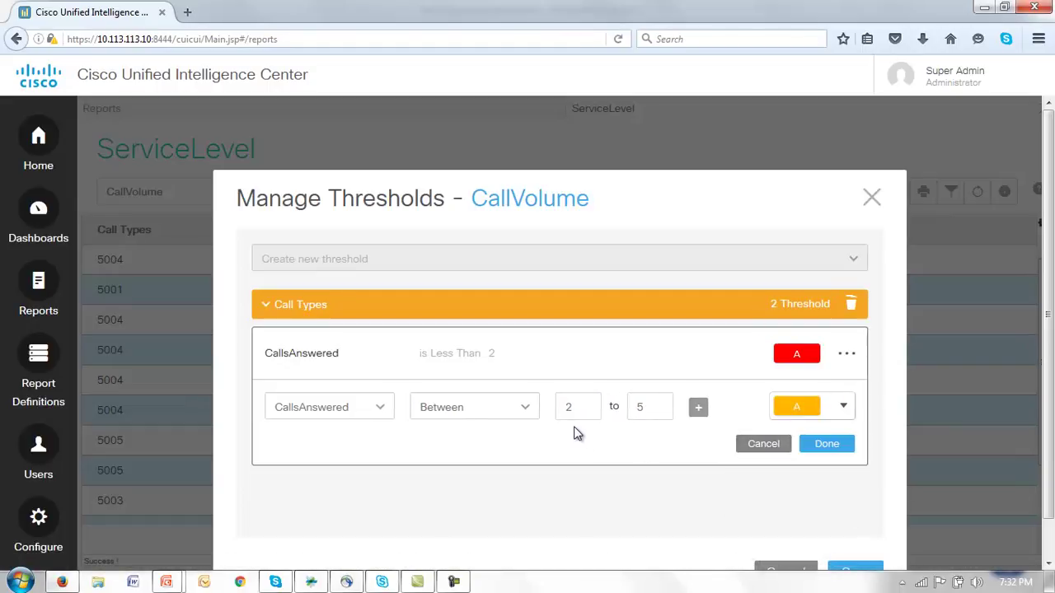
pyautogui.scroll(-1, 576, 435)
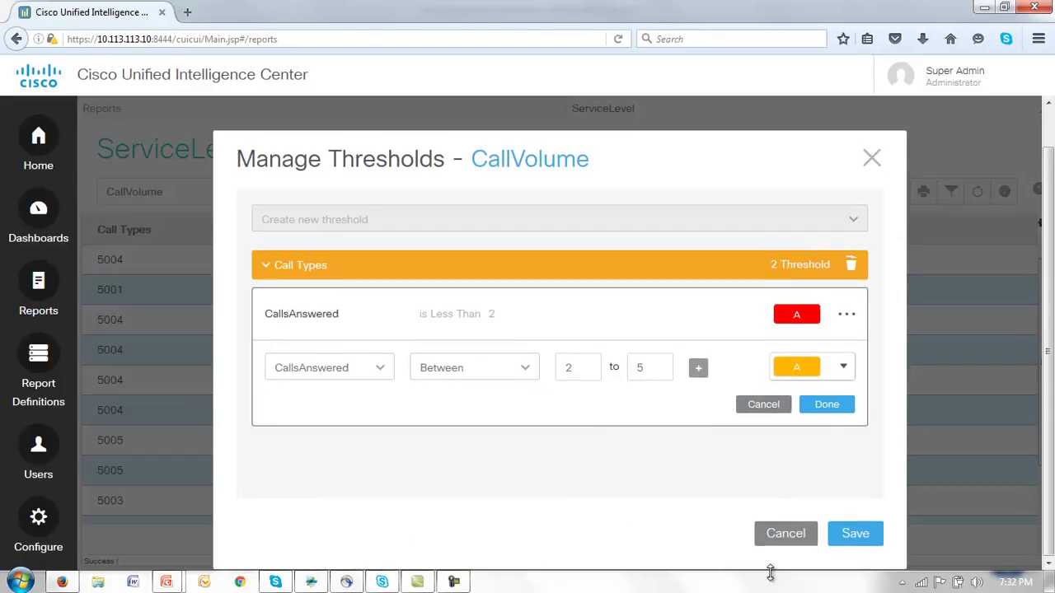
pyautogui.click(848, 540)
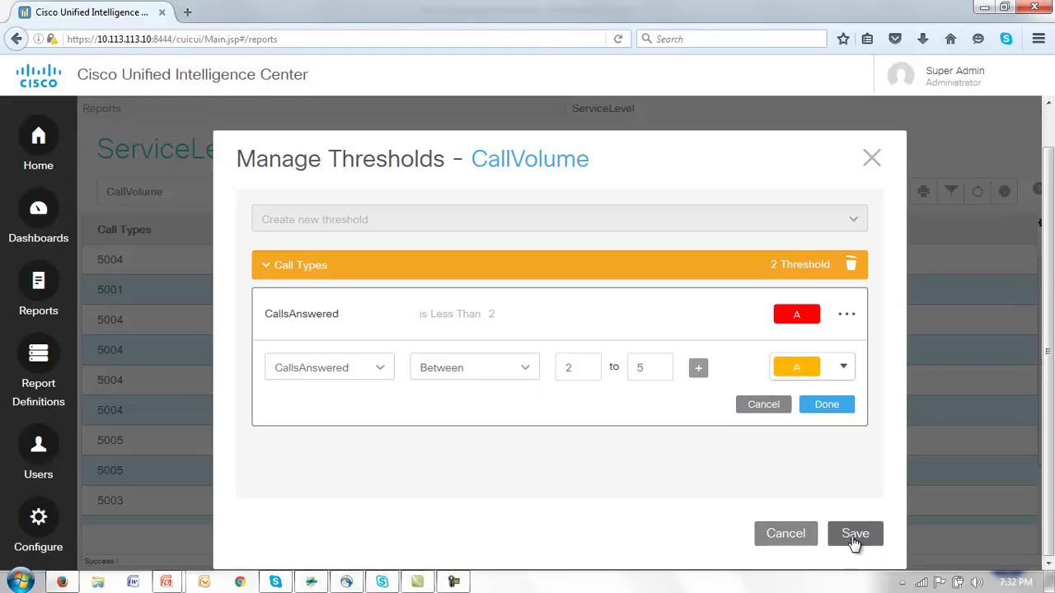
pyautogui.click(854, 534)
pyautogui.click(848, 535)
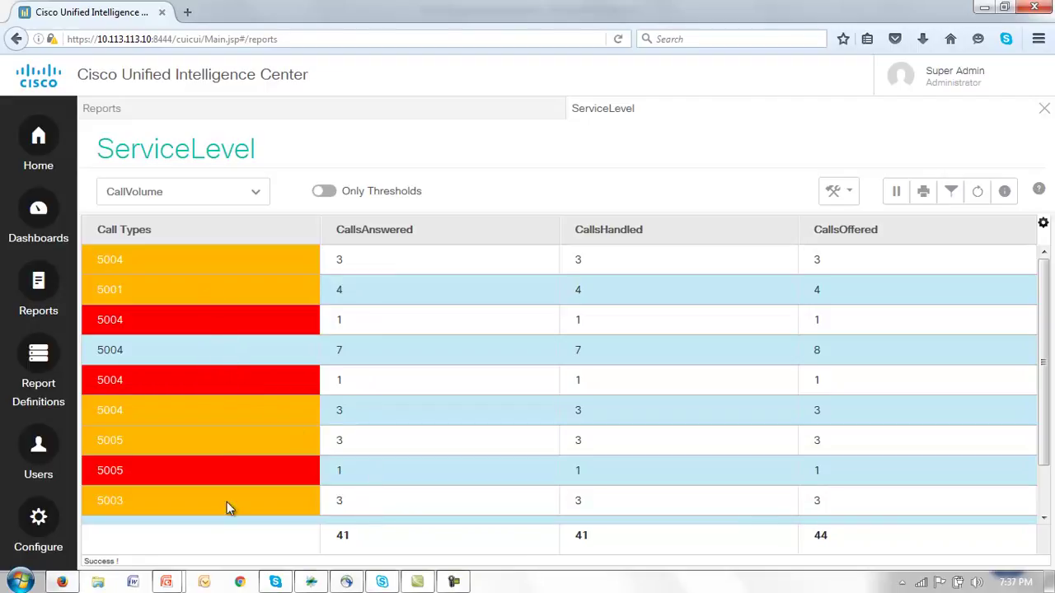
# - Review the color-coded CallVolume rows and restrict the report to Only Thresholds
pyautogui.scroll(-2, 512, 416)
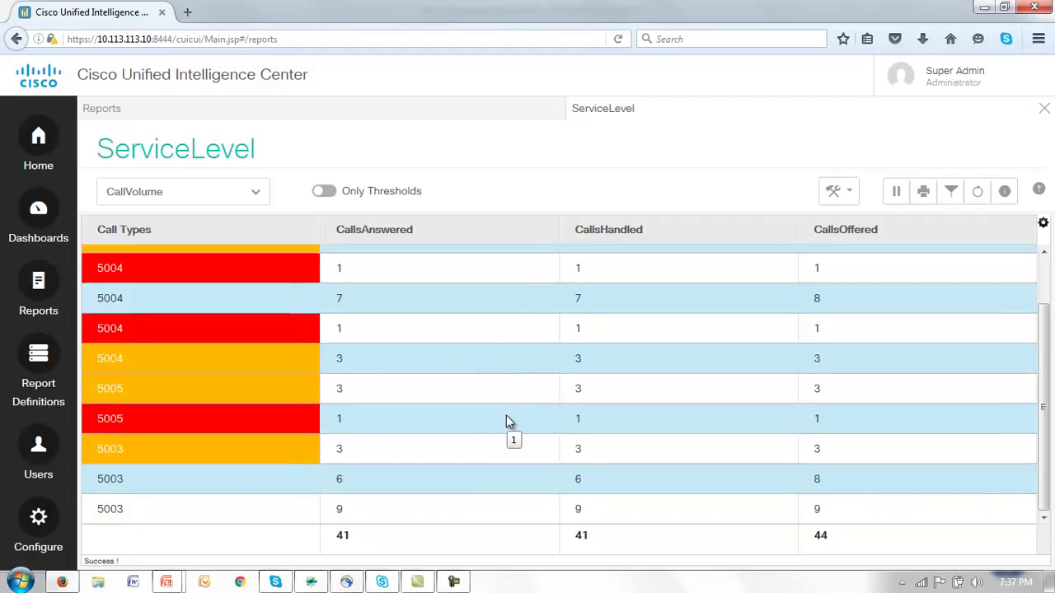
pyautogui.scroll(2, 506, 417)
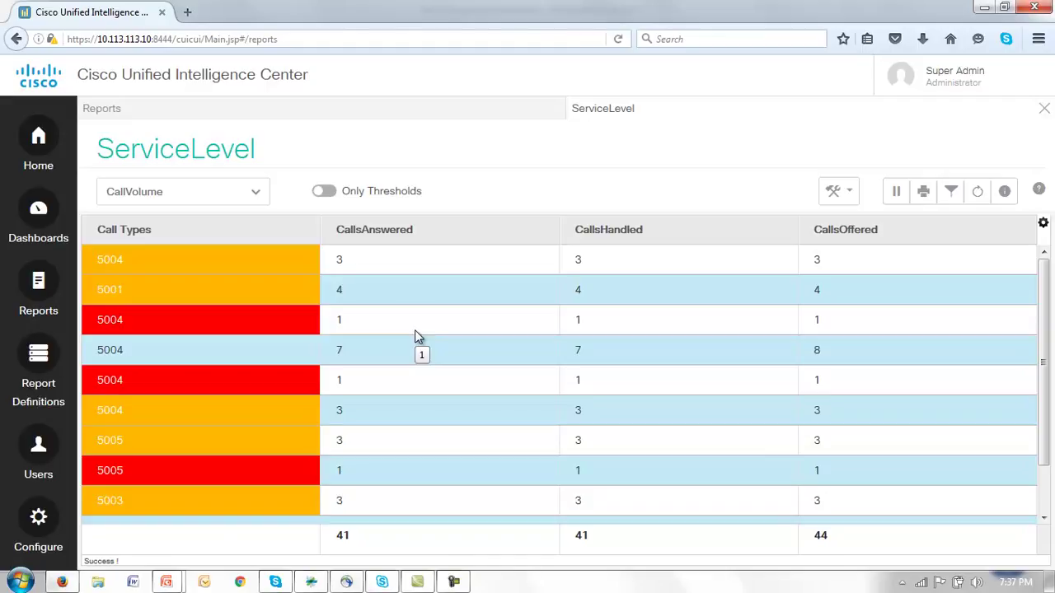
pyautogui.scroll(-2, 405, 408)
pyautogui.scroll(2, 404, 399)
pyautogui.click(326, 195)
pyautogui.click(319, 199)
pyautogui.click(319, 198)
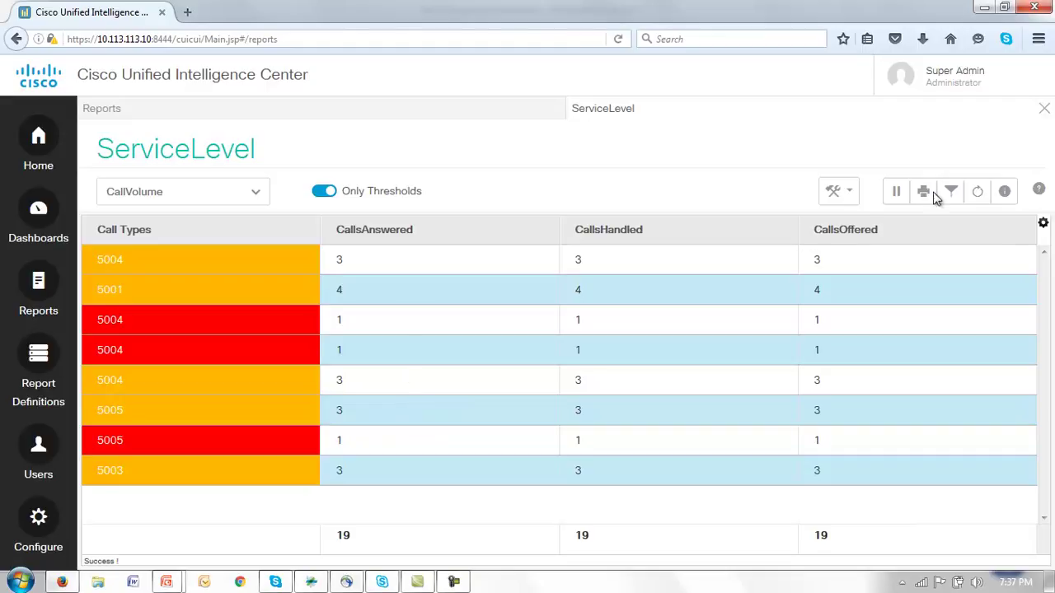
# - Add a third Call Types threshold condition in the CallVolume view for CallsAnswered Greater Than 5
pyautogui.click(849, 197)
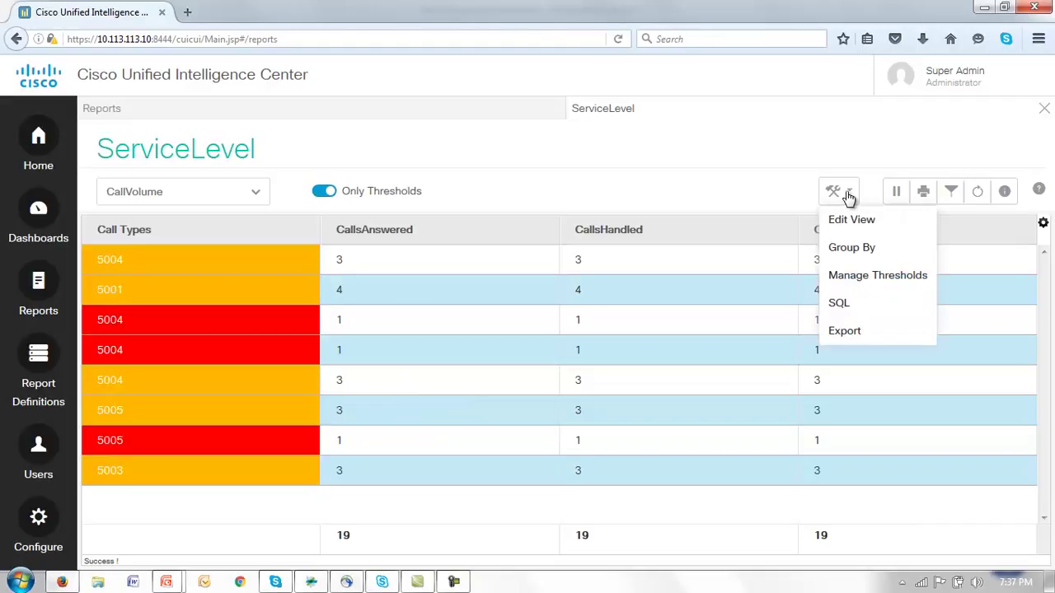
pyautogui.click(857, 282)
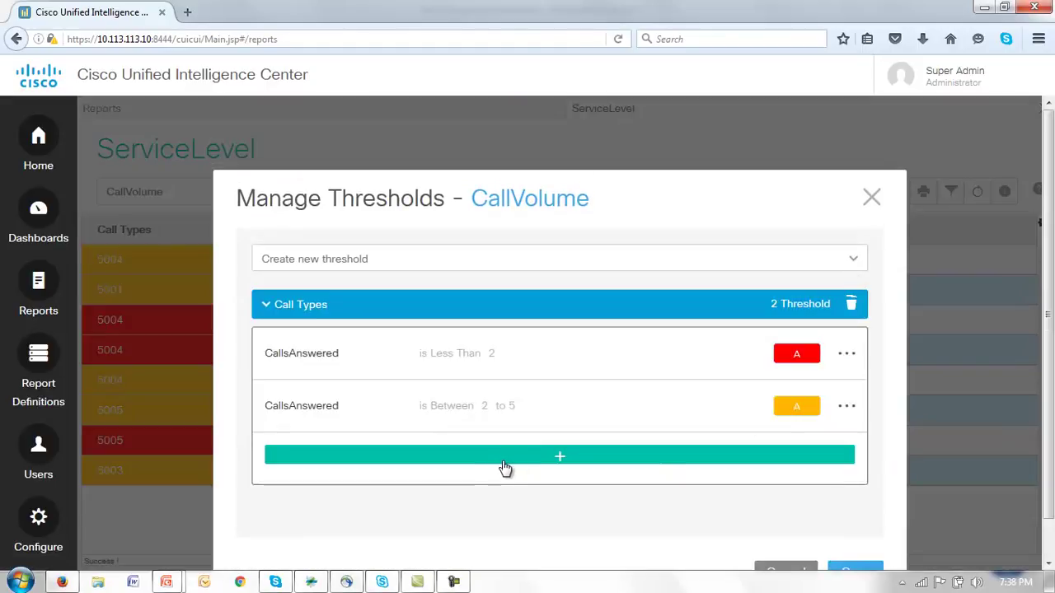
pyautogui.click(558, 458)
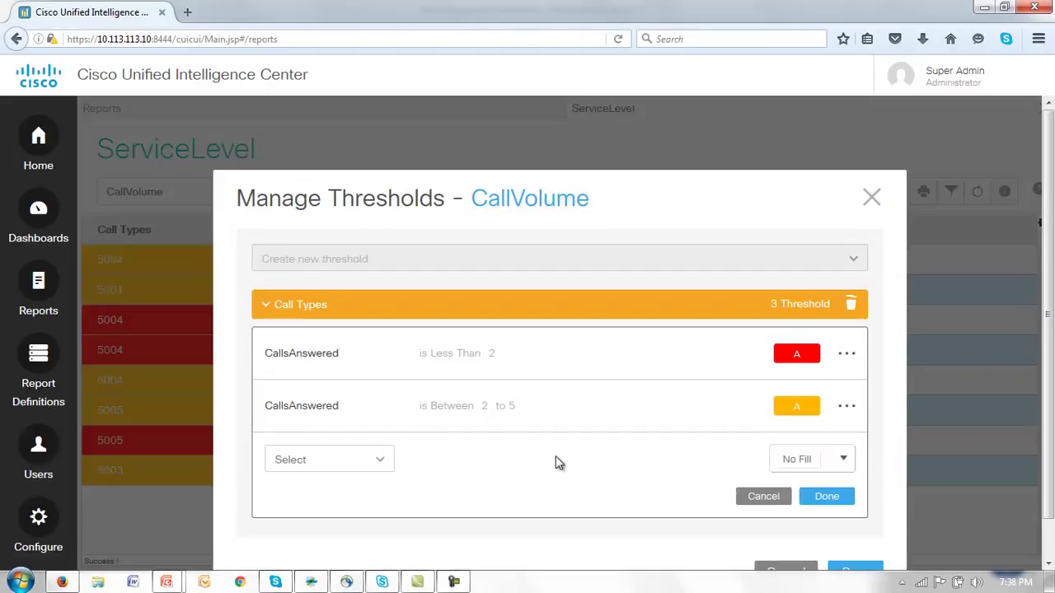
pyautogui.click(378, 462)
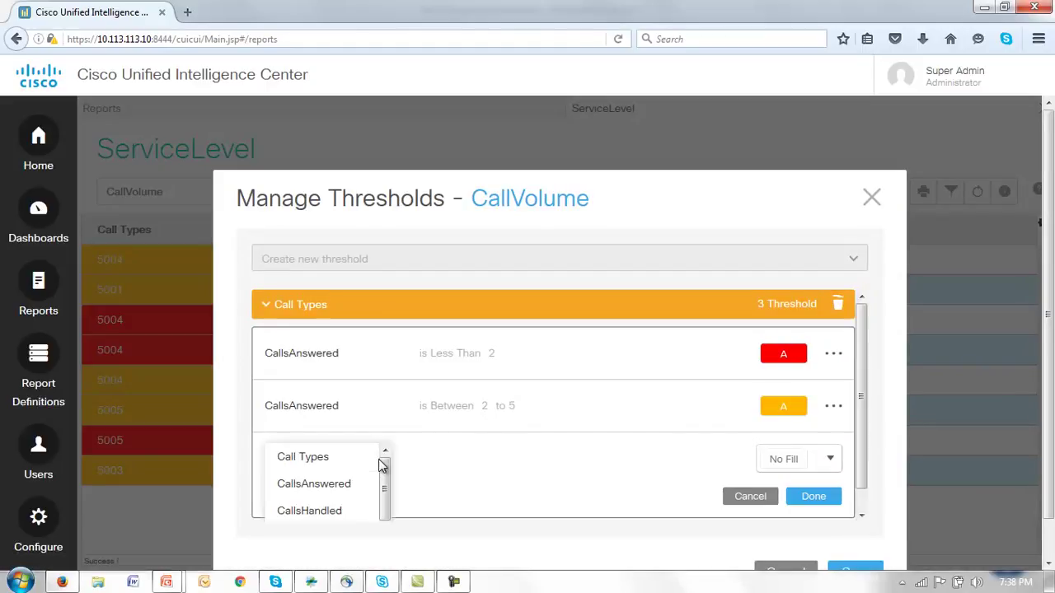
pyautogui.click(322, 485)
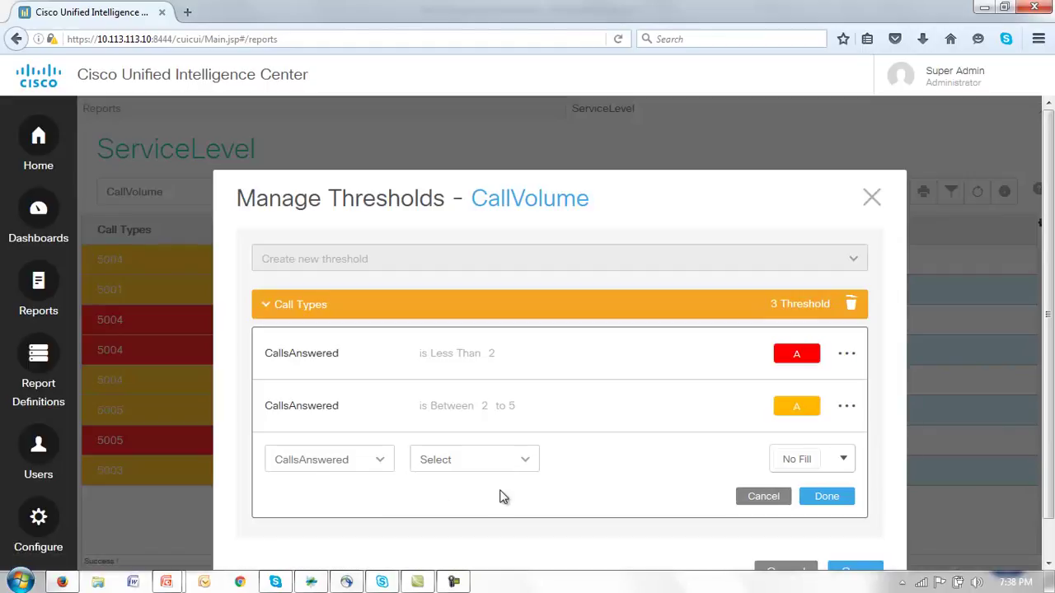
pyautogui.click(527, 462)
pyautogui.moveTo(528, 466); pyautogui.dragTo(533, 505)
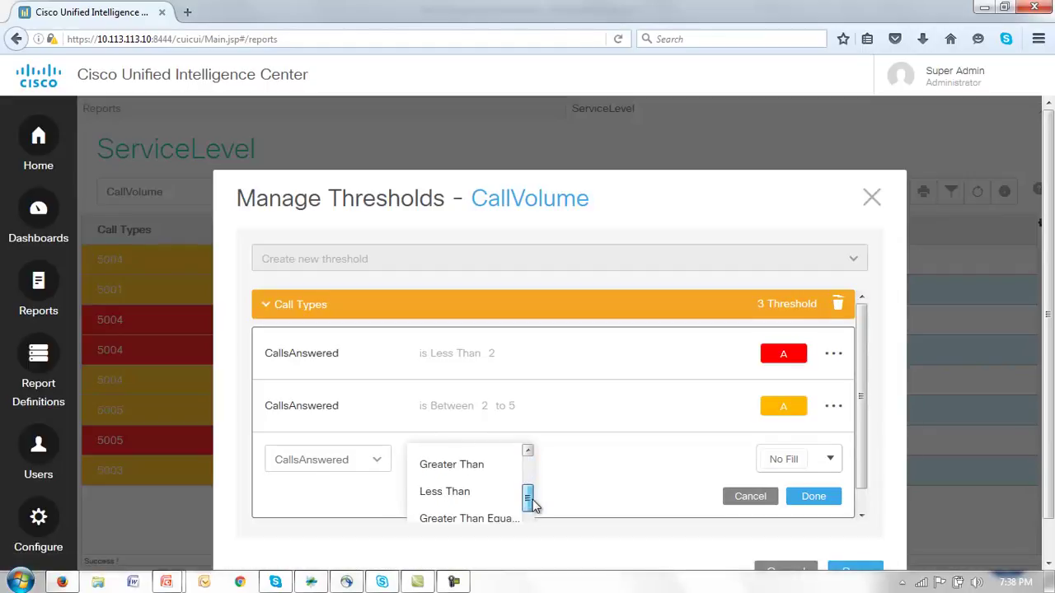
pyautogui.click(437, 467)
pyautogui.click(580, 462)
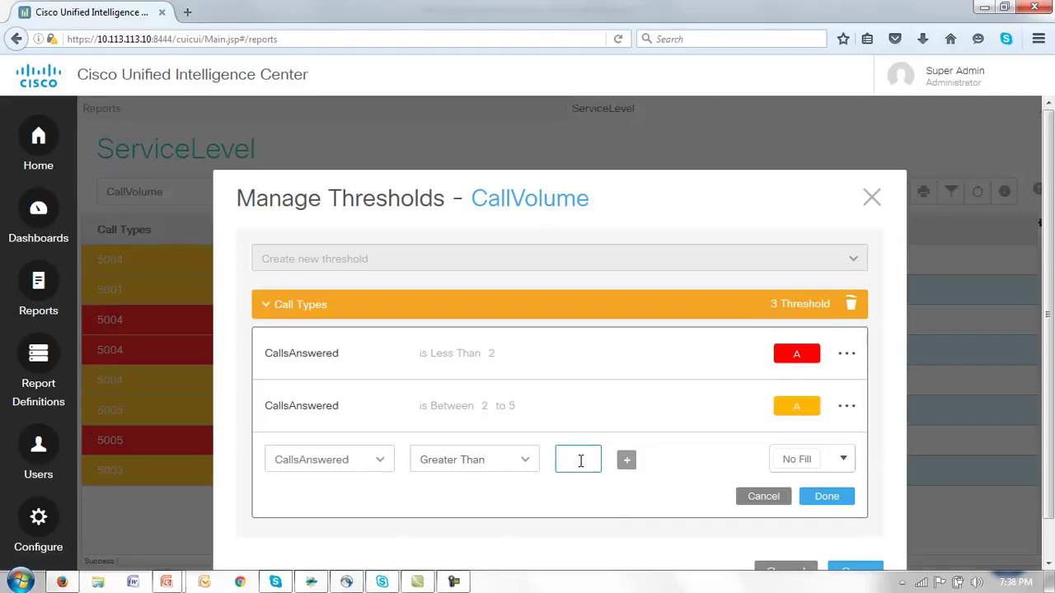
pyautogui.write('5')
# - Give the Greater Than 5 threshold a solid green fill and save the CallVolume thresholds
pyautogui.click(846, 463)
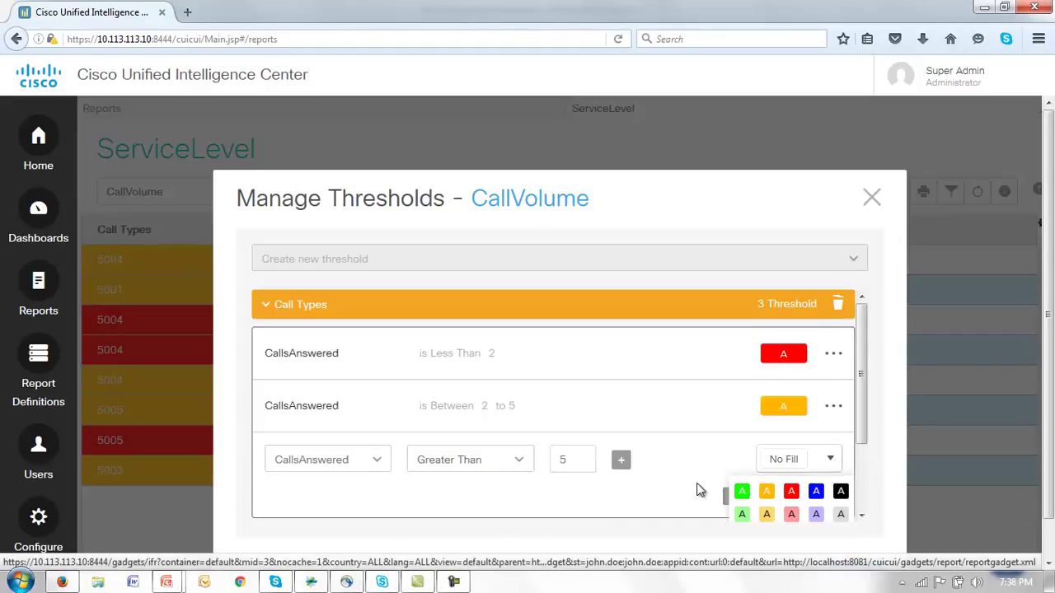
pyautogui.click(741, 492)
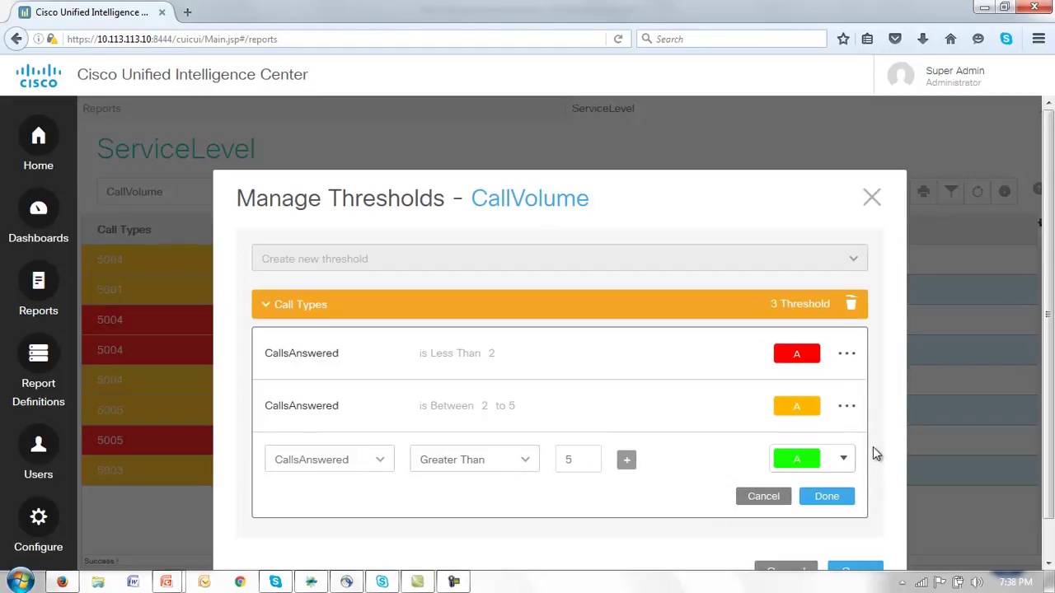
pyautogui.click(825, 497)
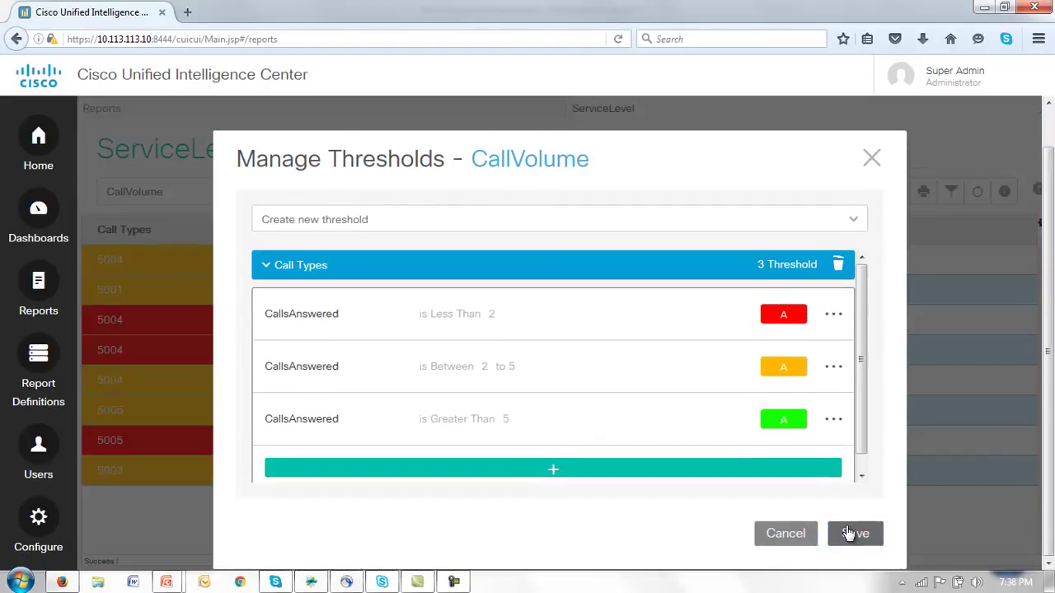
pyautogui.click(855, 534)
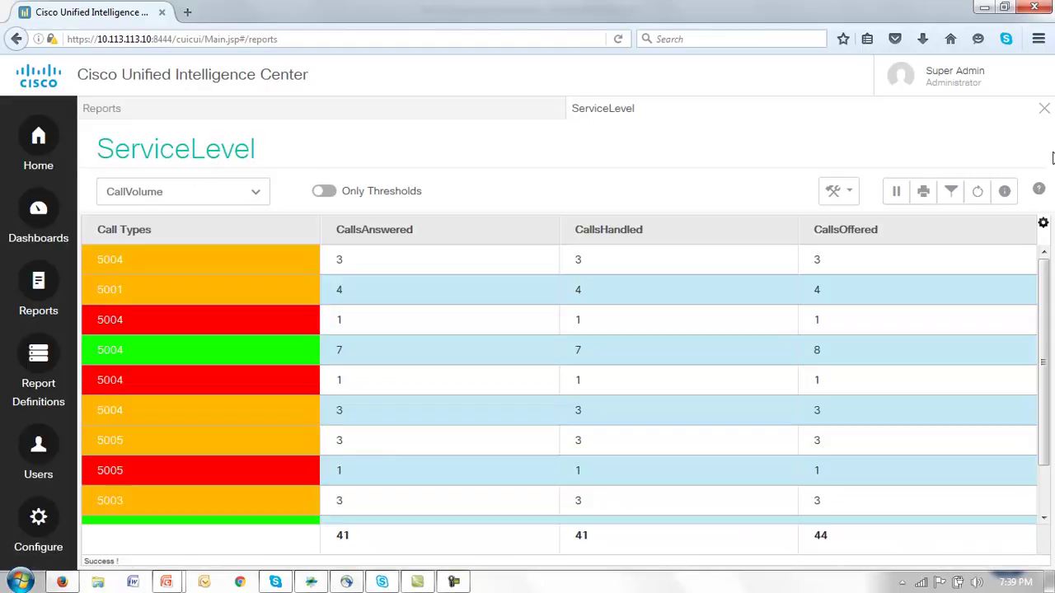
# - Close the open ServiceLevel report and get the Excel permalink for its CallVolume view
pyautogui.click(1044, 111)
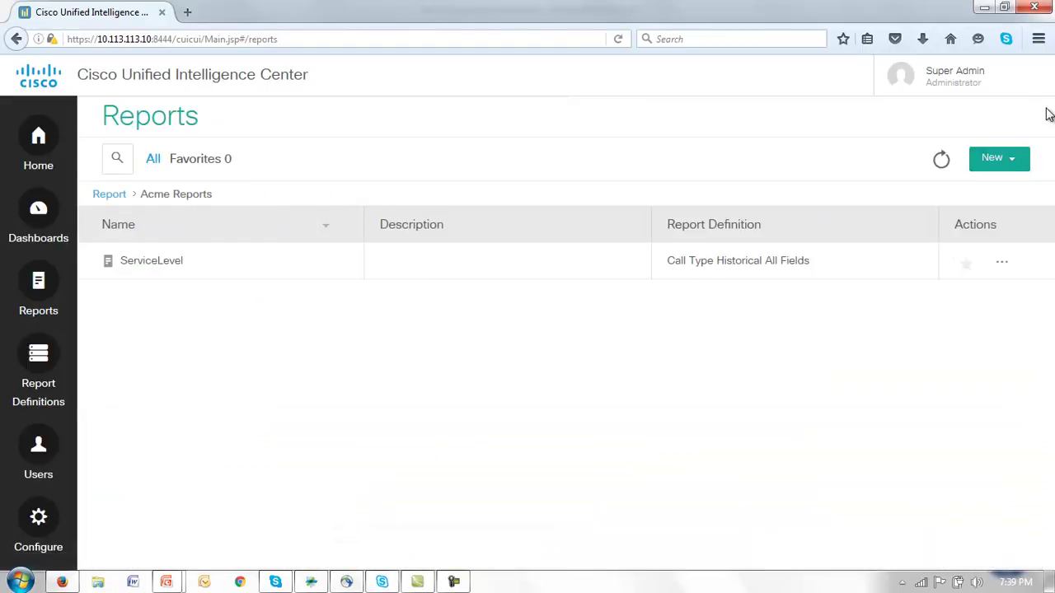
pyautogui.click(1001, 265)
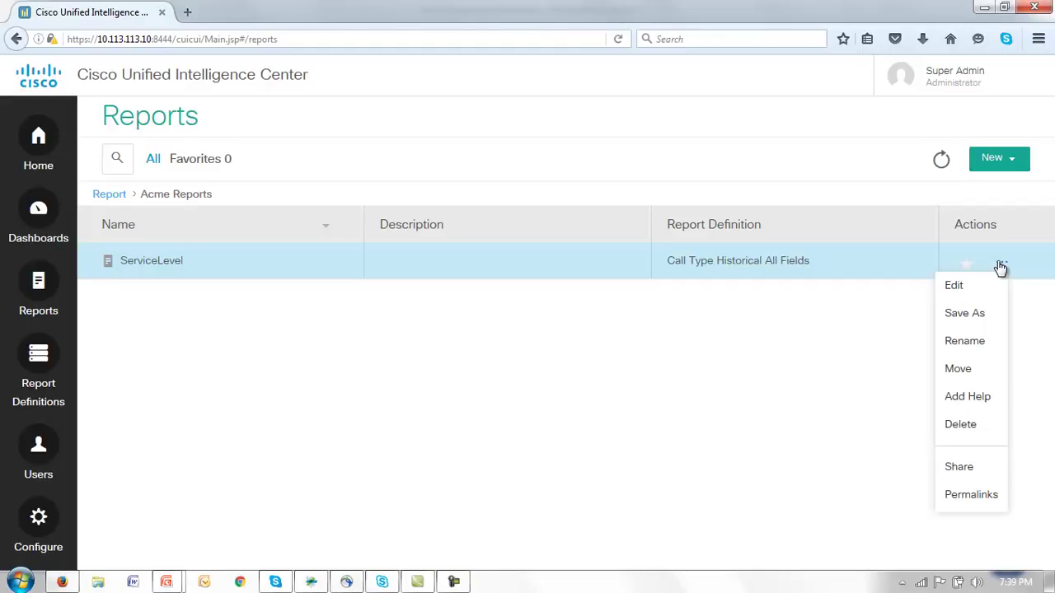
pyautogui.click(964, 496)
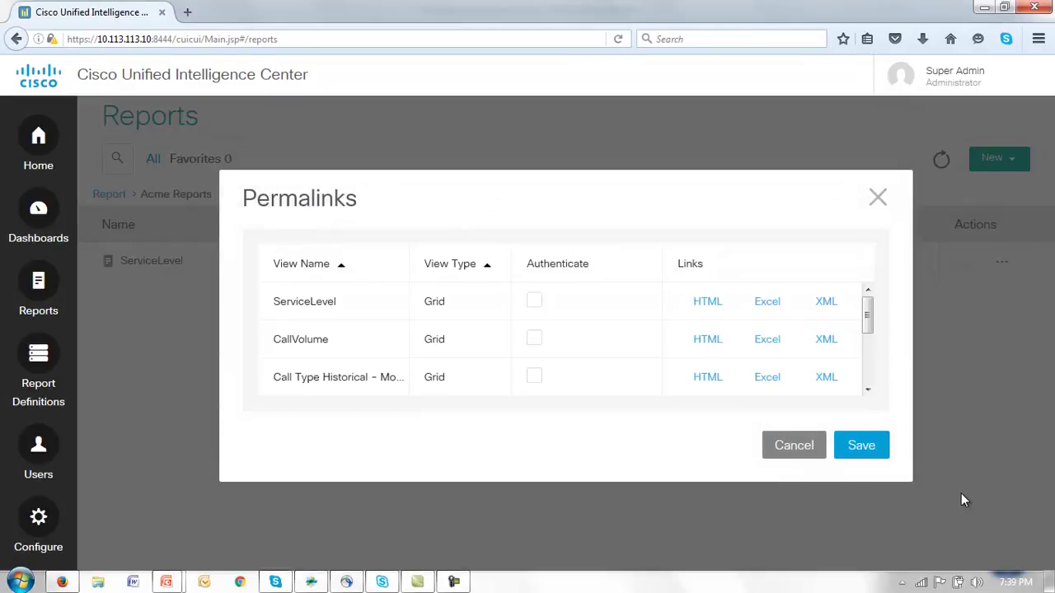
pyautogui.moveTo(866, 320)
pyautogui.mouseDown()
pyautogui.moveTo(866, 337)
pyautogui.moveTo(873, 322)
pyautogui.mouseUp()
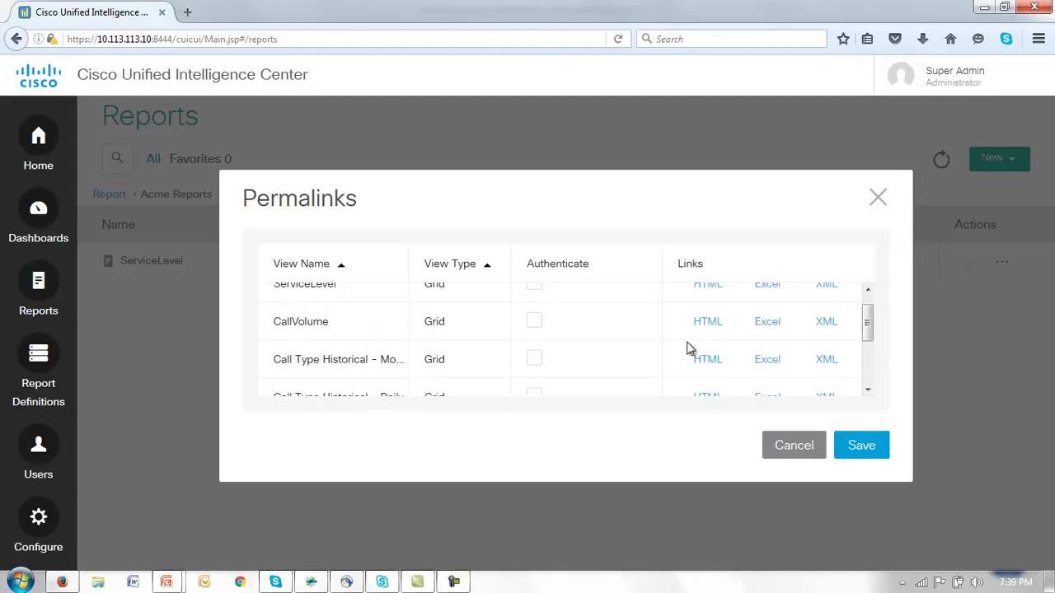
pyautogui.click(758, 328)
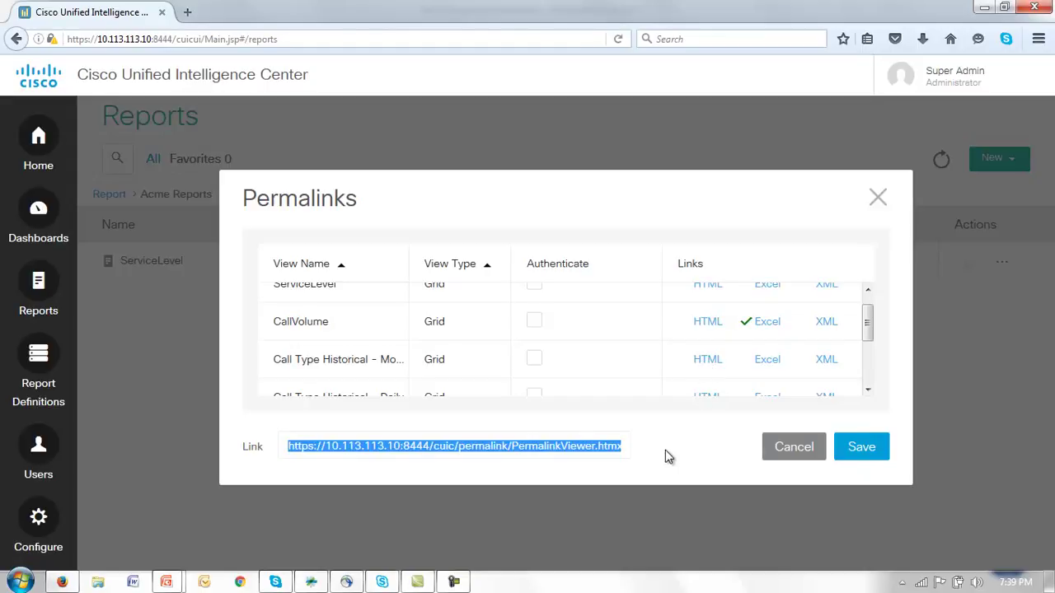
# - Open the CallVolume Excel permalink in a new browser tab, review the color-coded output, and close that tab
pyautogui.click(187, 12)
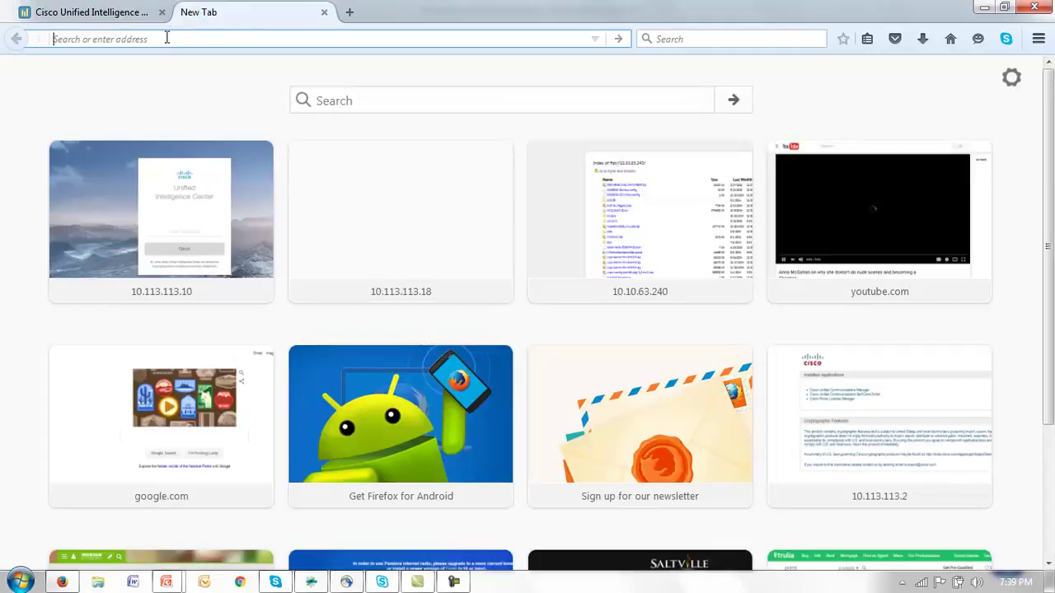
pyautogui.write('https://10.113.113.10:8444/cuic/permalink/PermalinkViewer.htmx?viewId=E019EDD6A077482BA809863D69C46784&linkType=excelType')
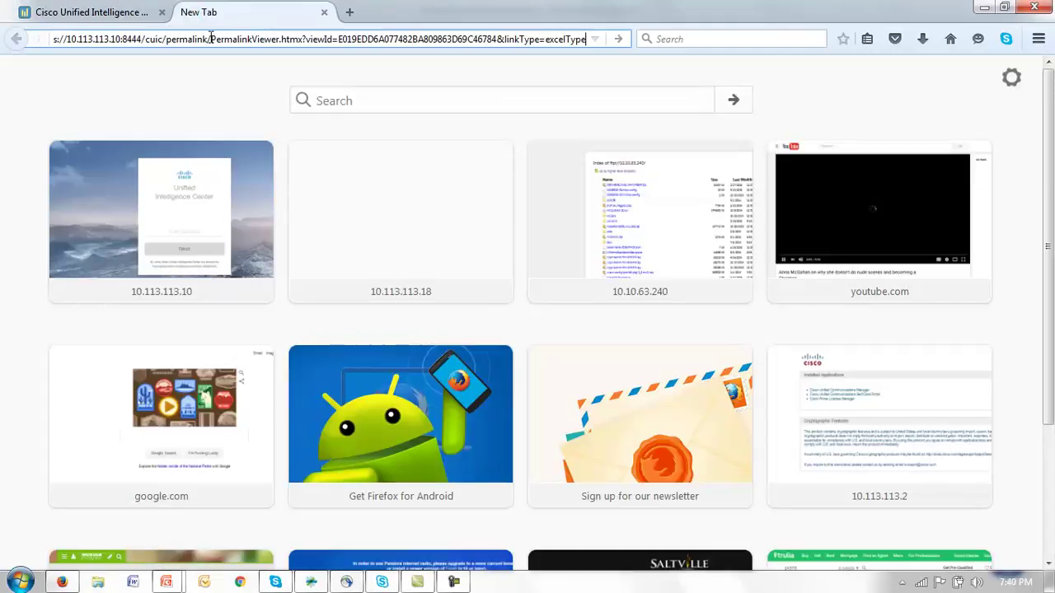
pyautogui.press('Return')
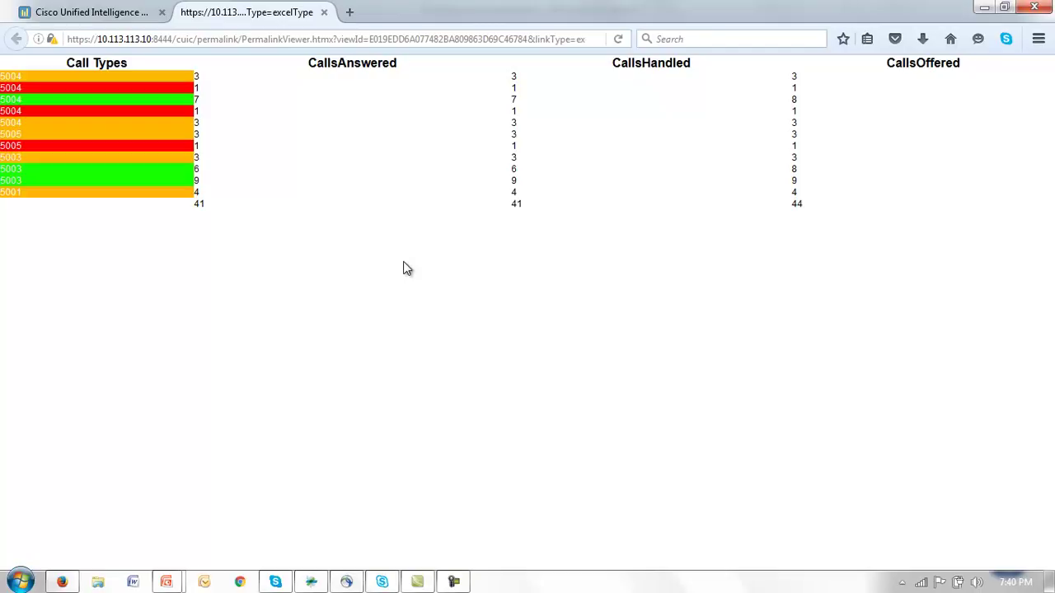
pyautogui.click(325, 13)
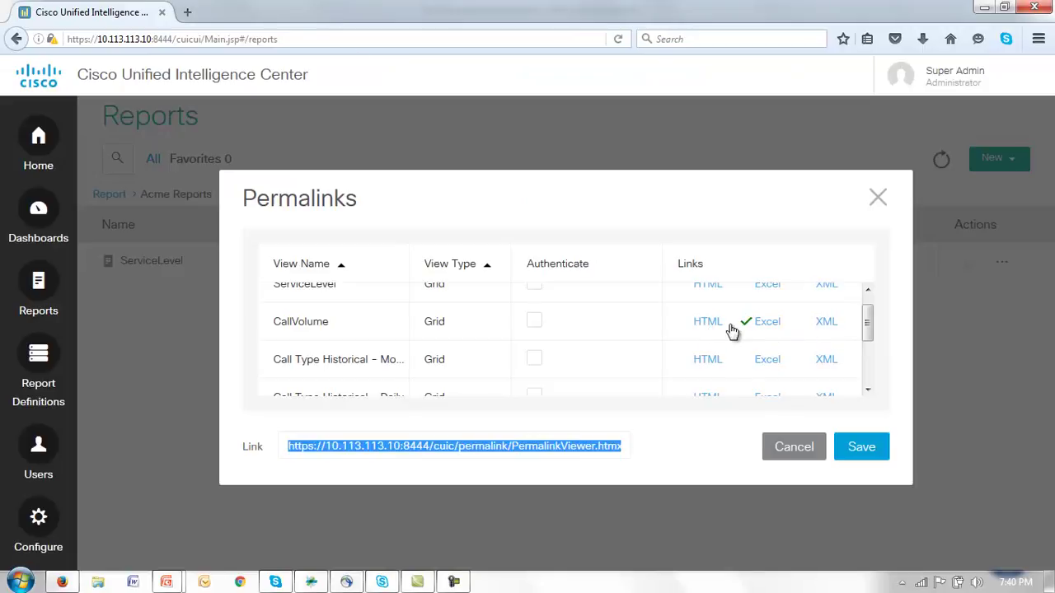
# - Get the HTML permalink for the CallVolume view and load it in a new browser tab
pyautogui.click(686, 322)
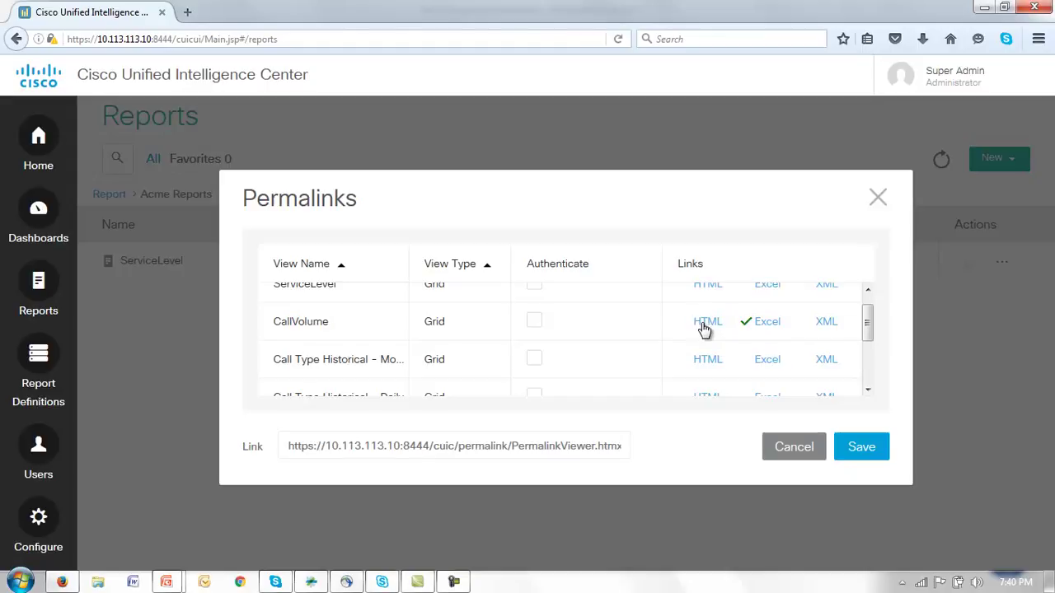
pyautogui.click(702, 327)
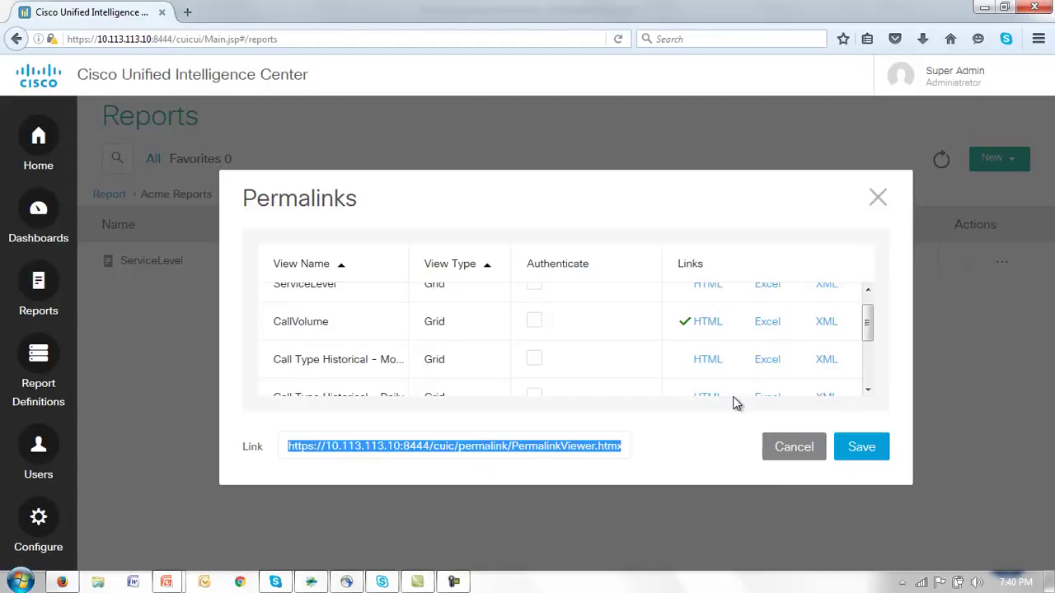
pyautogui.click(187, 12)
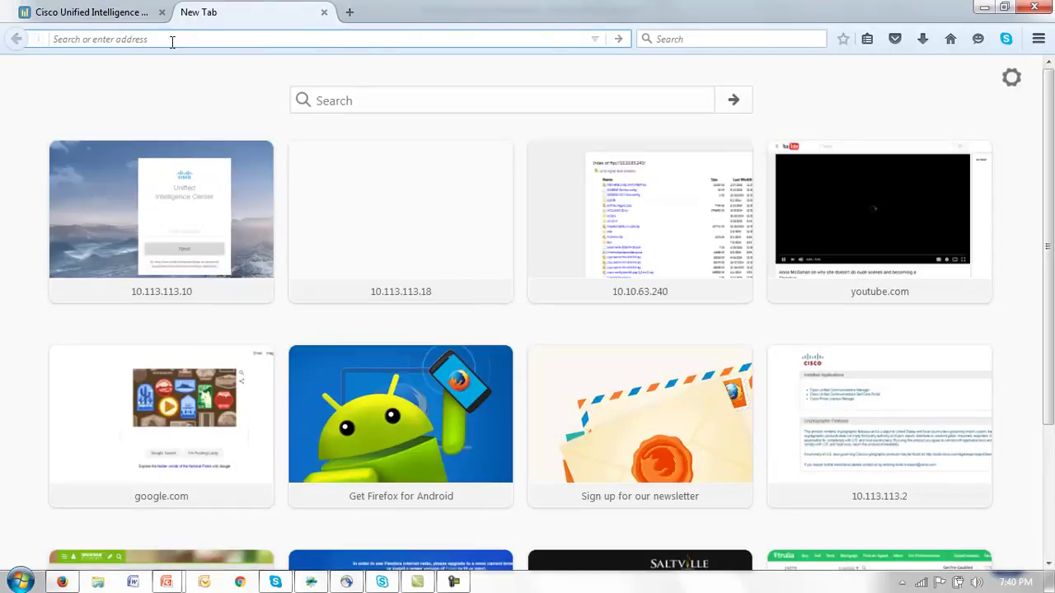
pyautogui.hotkey('ctrl', 'v')
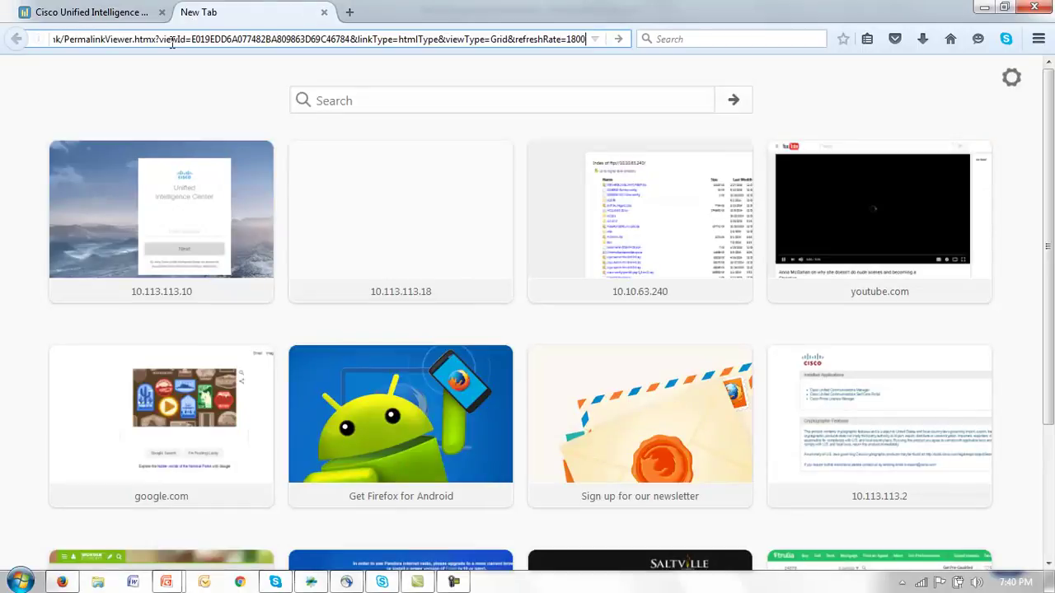
pyautogui.click(619, 41)
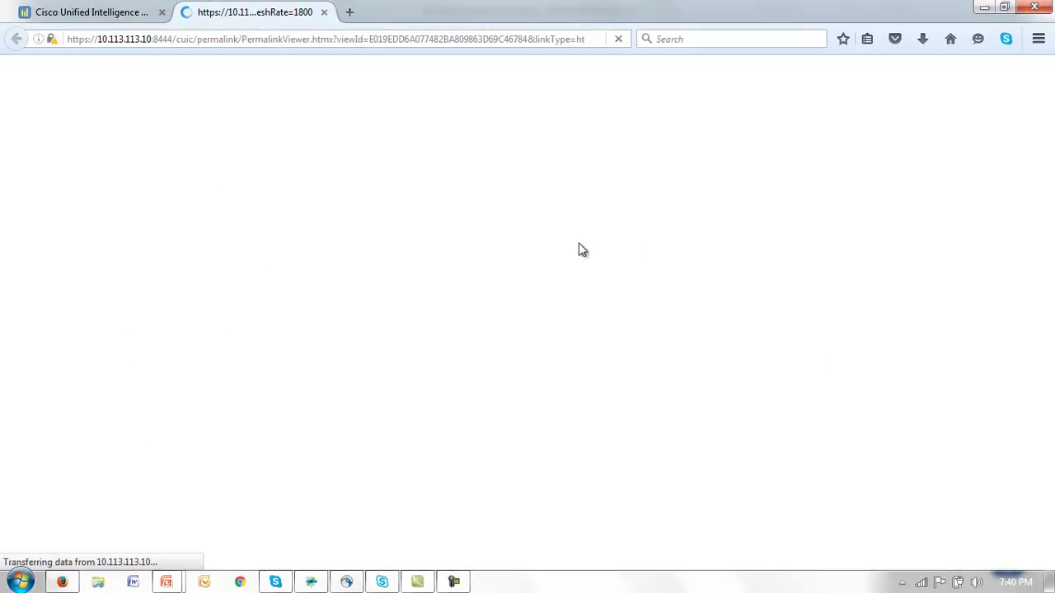